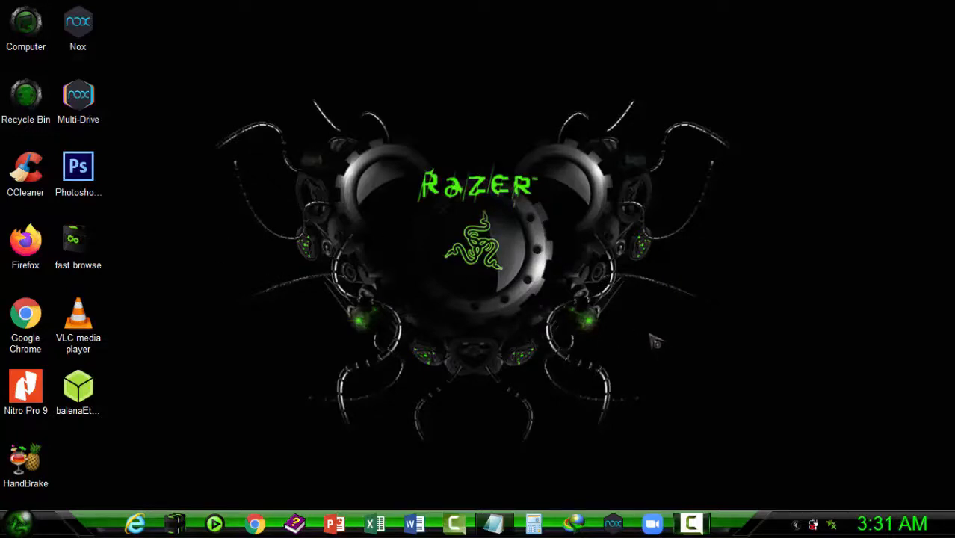
Step: Connect Windows to the Tenda_574AB5_5G wireless network from the tray network list
click(797, 526)
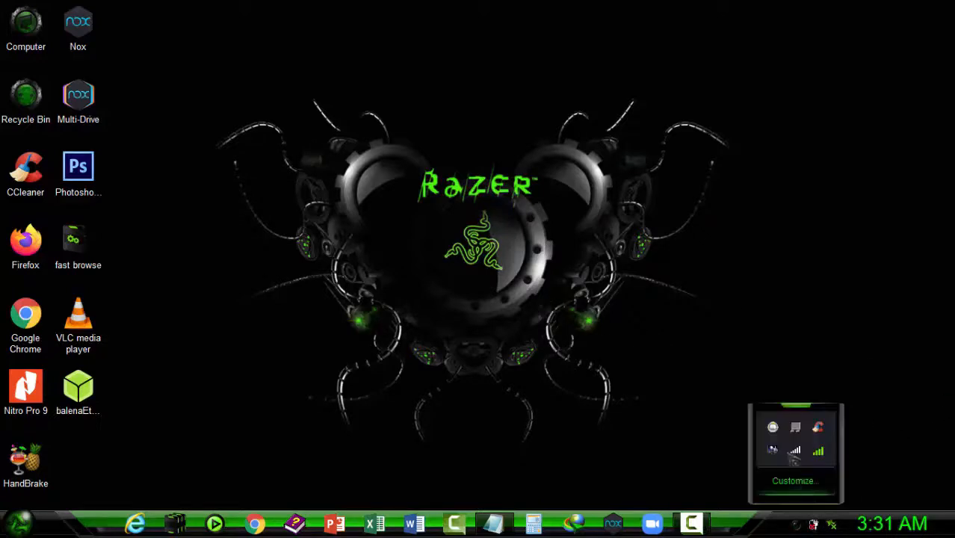
click(796, 458)
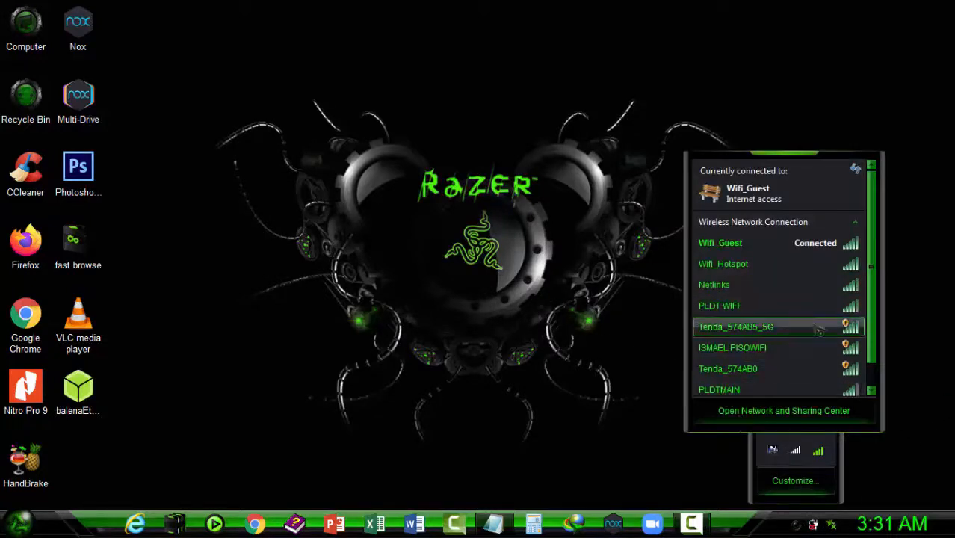
scroll(819, 334, down, 1)
scroll(822, 340, up, 1)
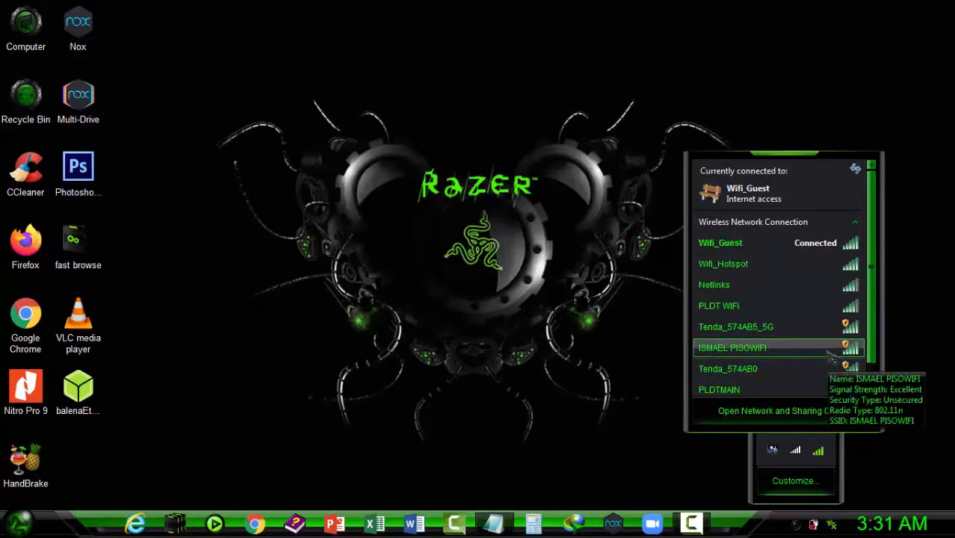
scroll(832, 357, down, 1)
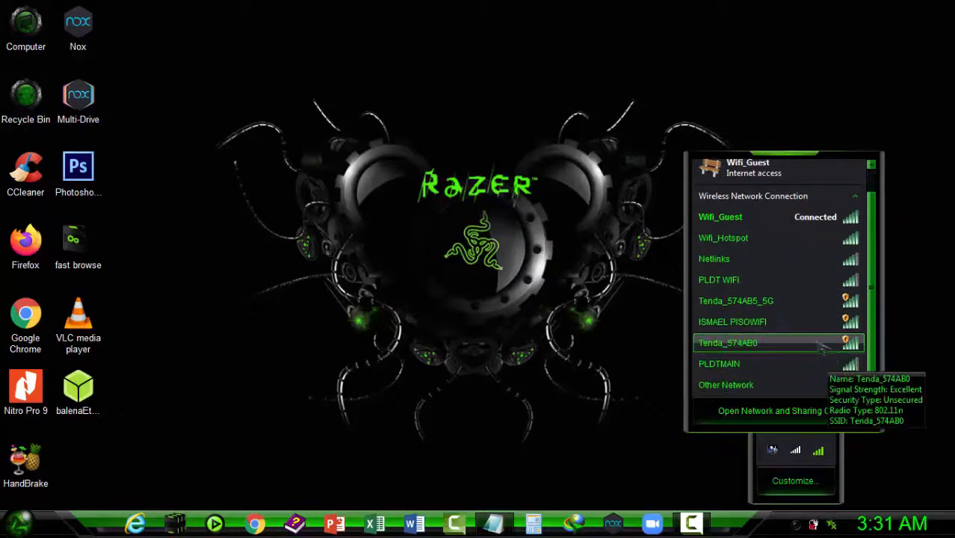
click(782, 301)
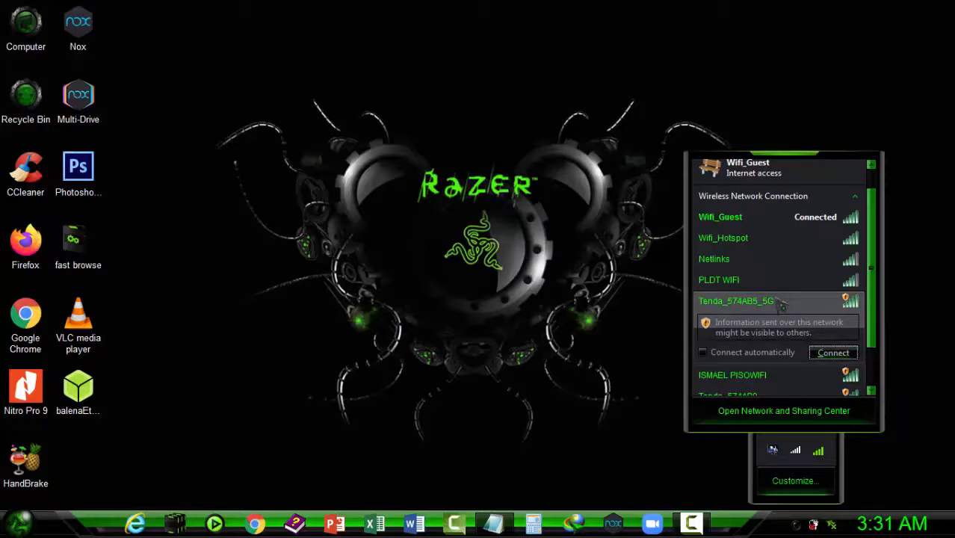
click(834, 355)
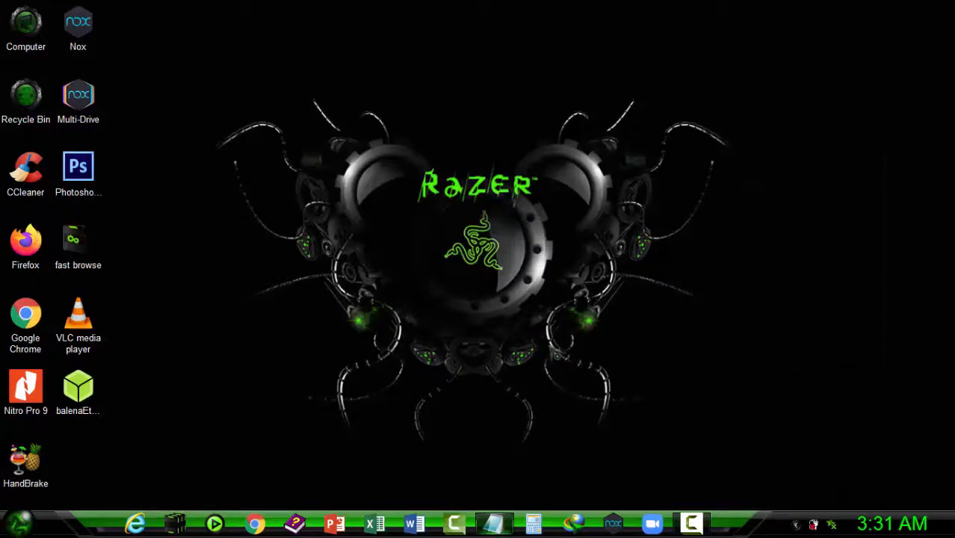
Step: Recheck the wireless network list to confirm the connection, then close it
click(796, 525)
click(796, 450)
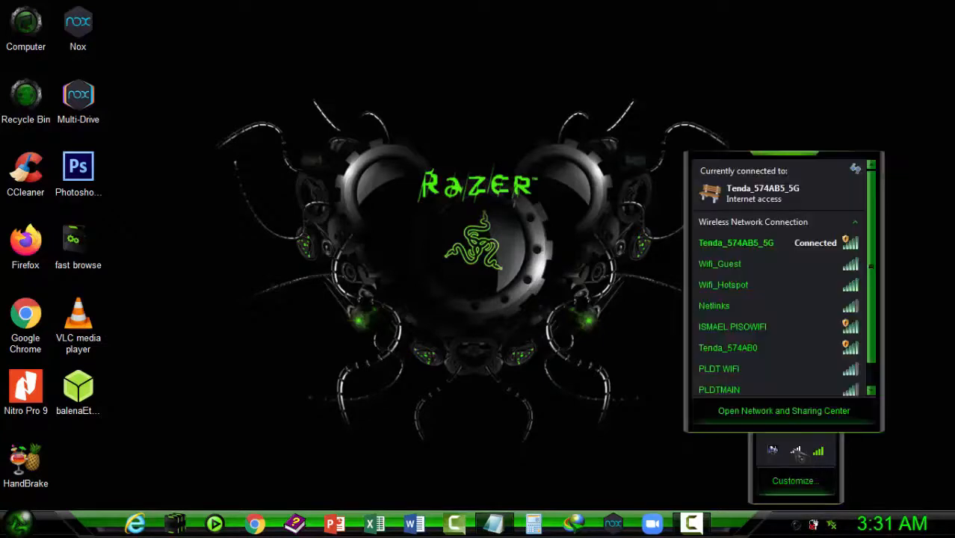
click(466, 321)
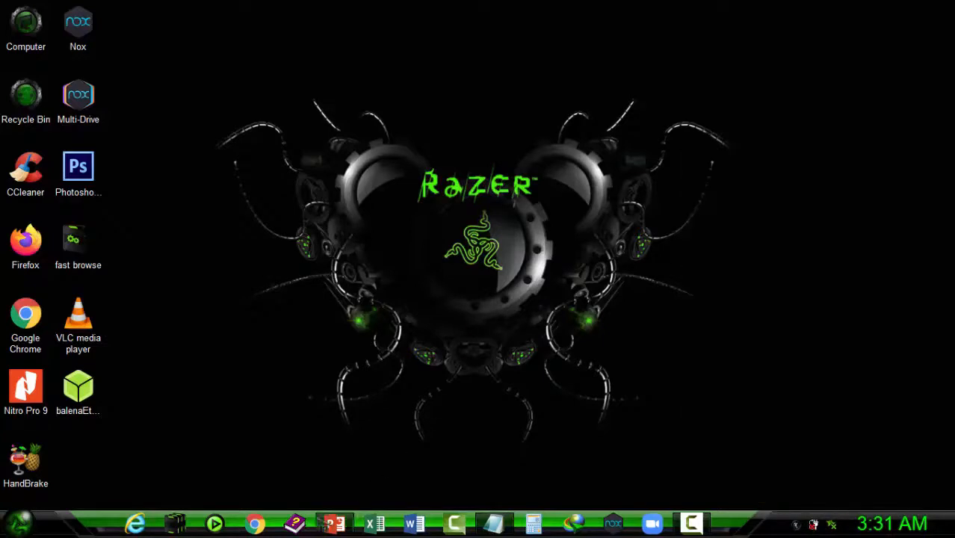
Step: Open Chrome and go to the router address 192.168.0.1, correcting a mistyped entry
click(270, 527)
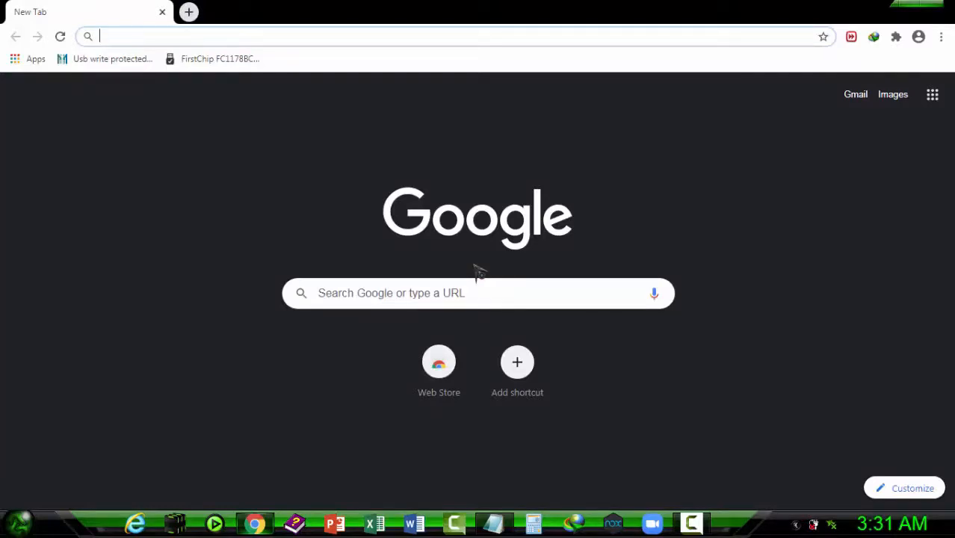
text(10)
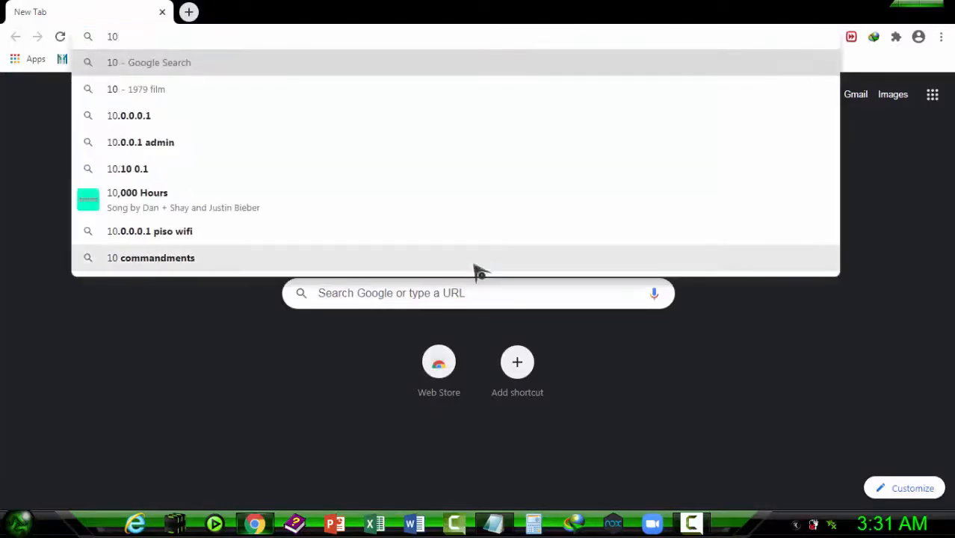
key(BackSpace)
key(BackSpace)
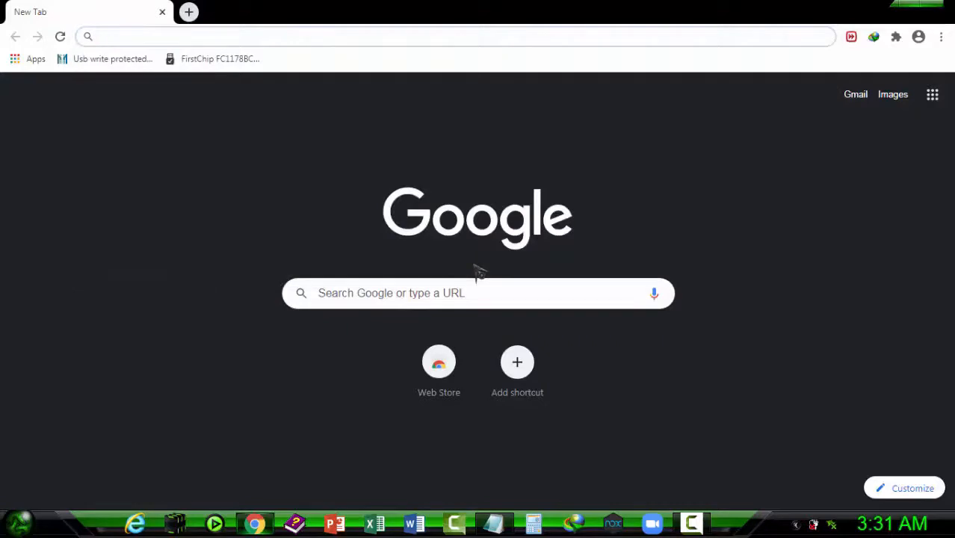
text(19)
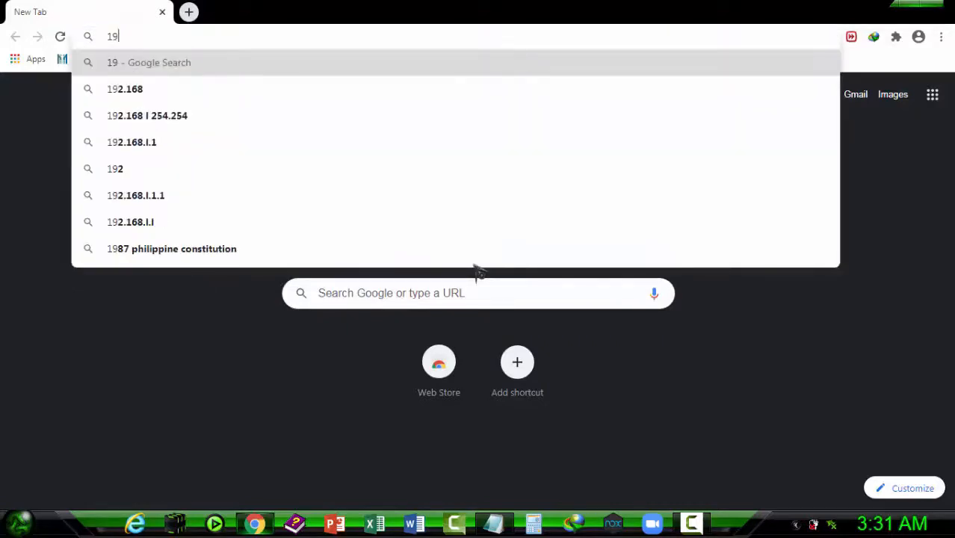
text(2.168.)
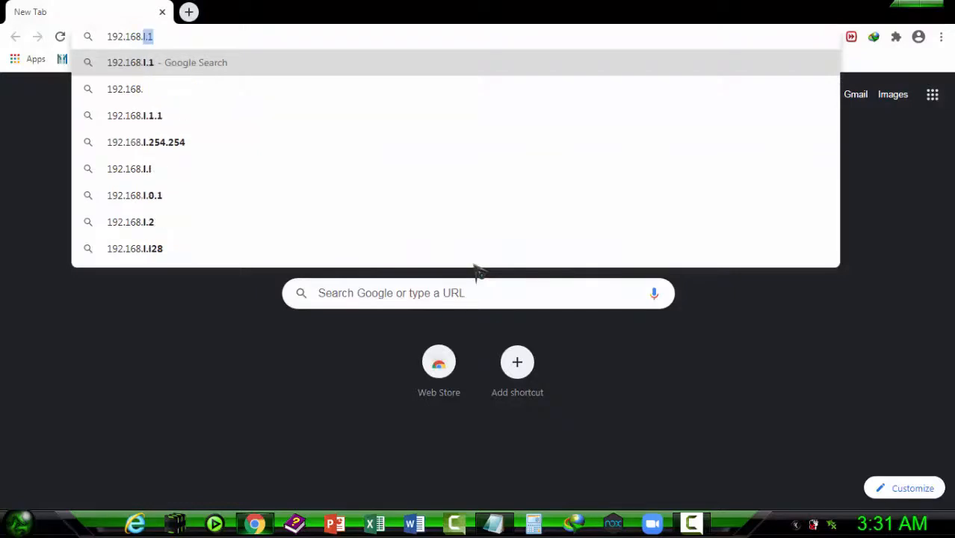
text(0)
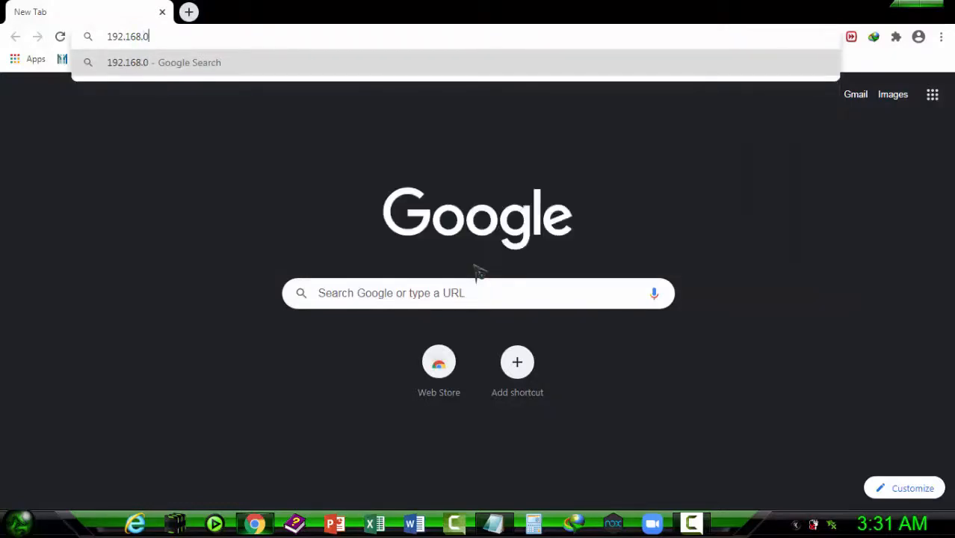
text(.1)
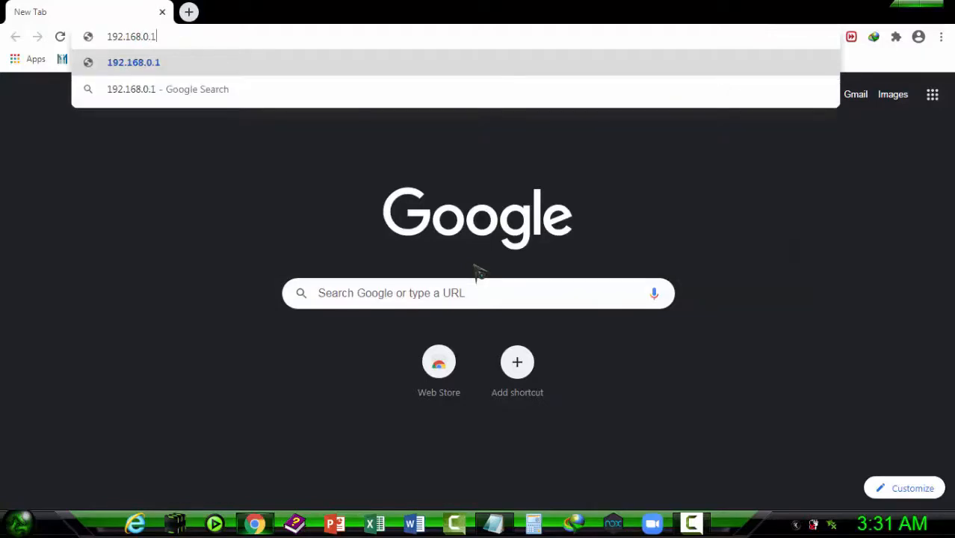
key(Return)
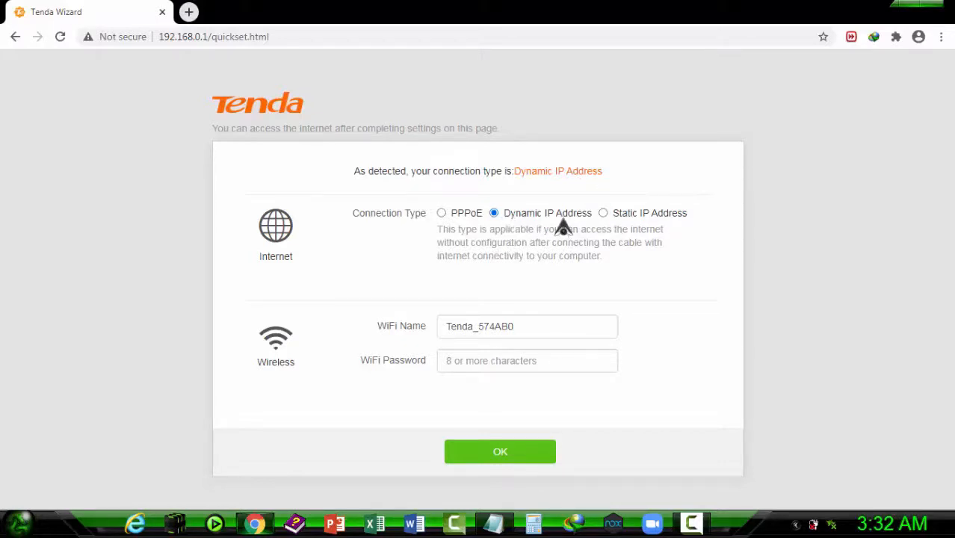
Step: Rename the WiFi to Wifi_Zone, enter a WiFi password, and confirm the wizard with OK
double_click(551, 322)
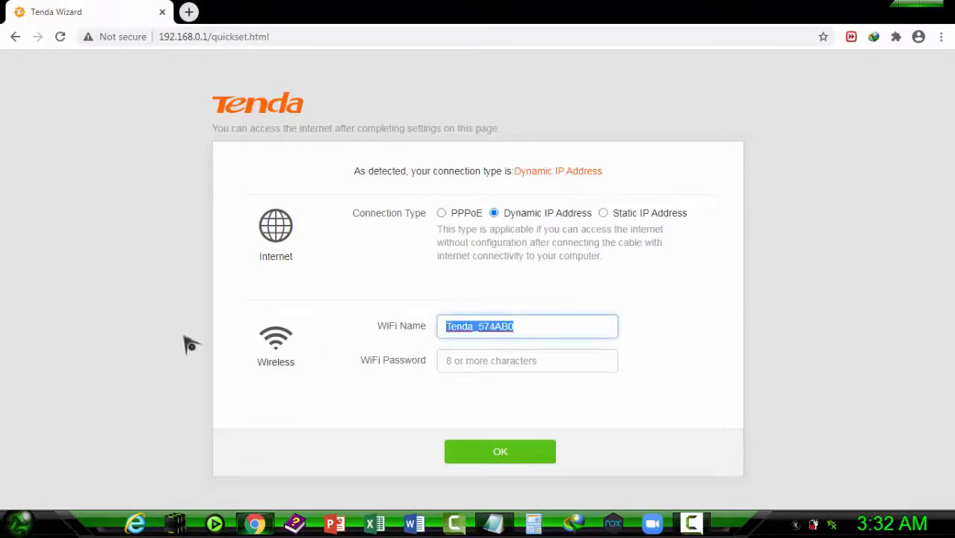
text(Wifi_Z)
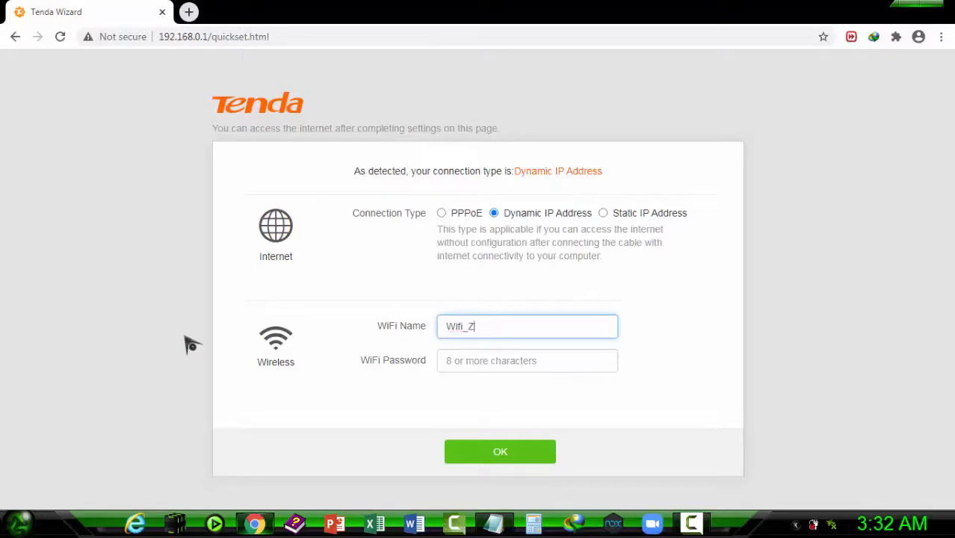
text(one)
click(522, 356)
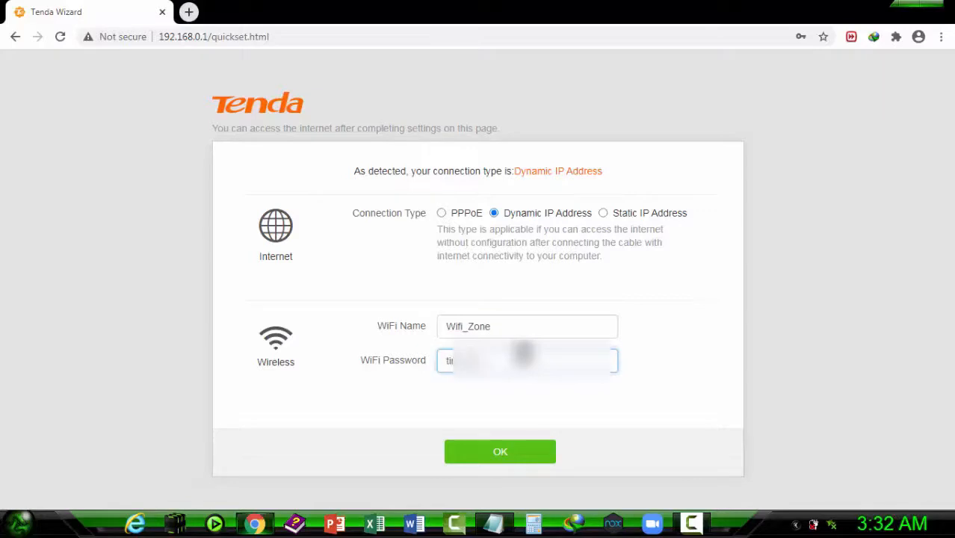
click(524, 462)
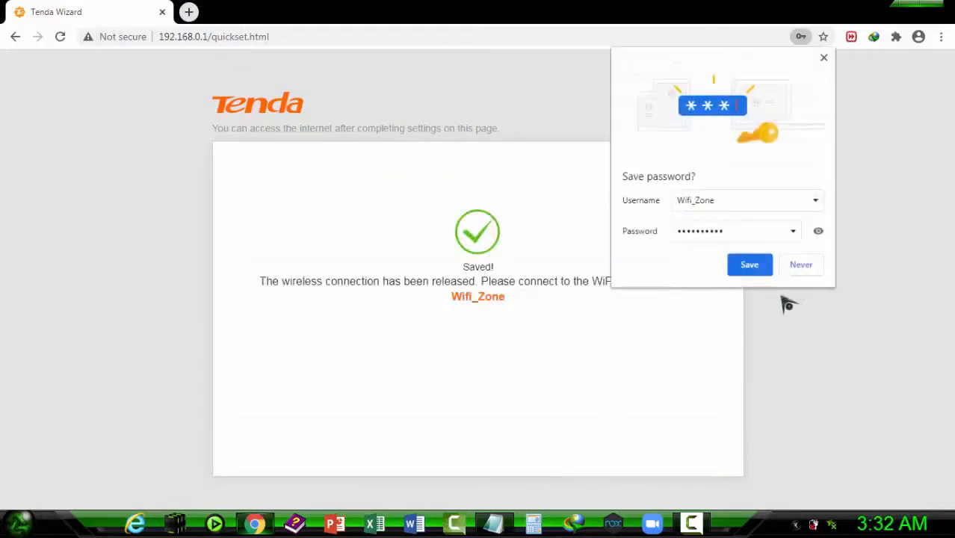
Step: Decline saving the password in Chrome, check the network list, and reload the router setup page
click(801, 266)
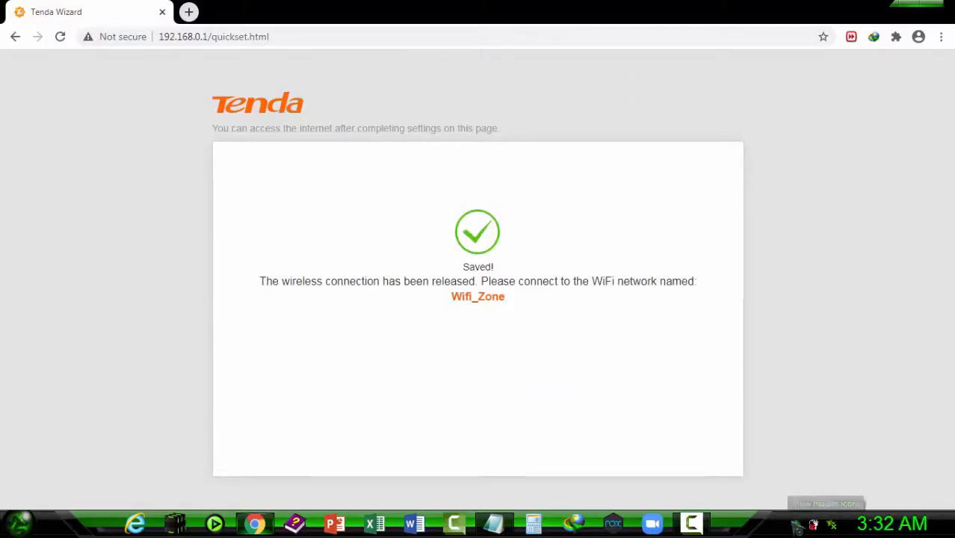
click(797, 524)
click(796, 451)
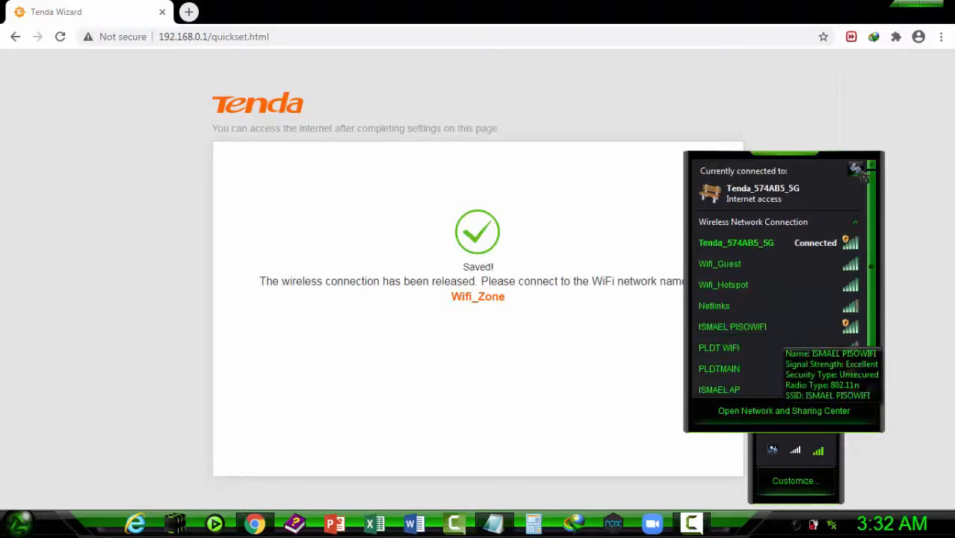
click(615, 365)
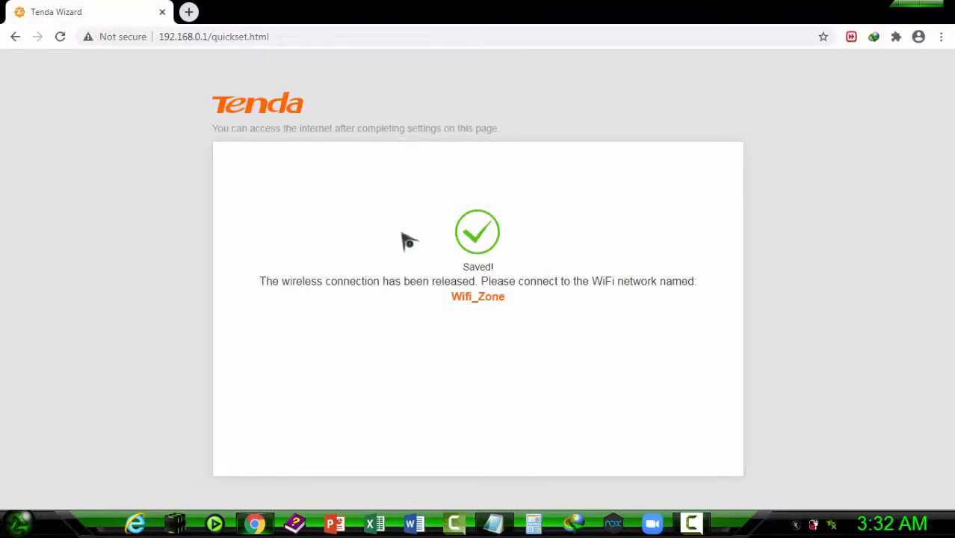
click(62, 38)
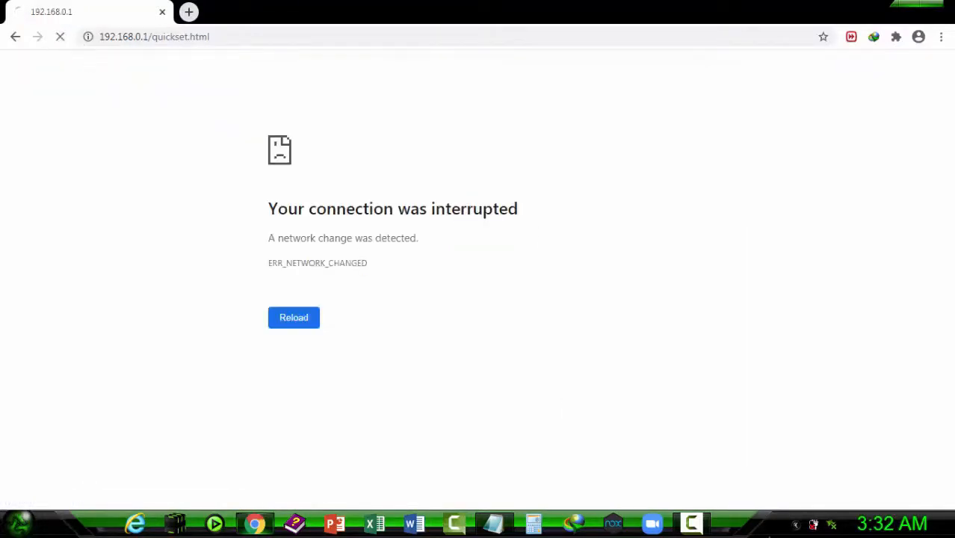
Step: Connect to Wifi_Zone with its security key and mark it as a public network
click(793, 526)
click(797, 452)
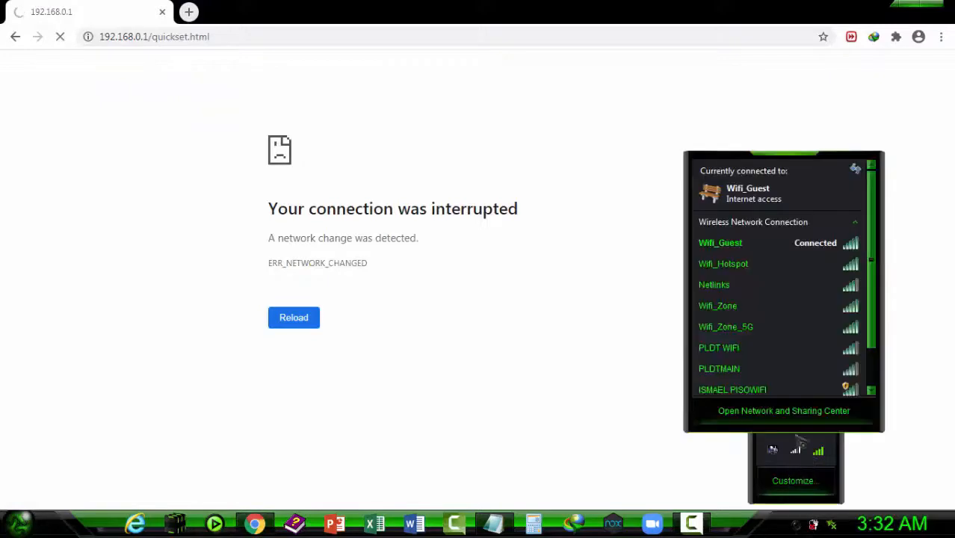
scroll(799, 342, down, 1)
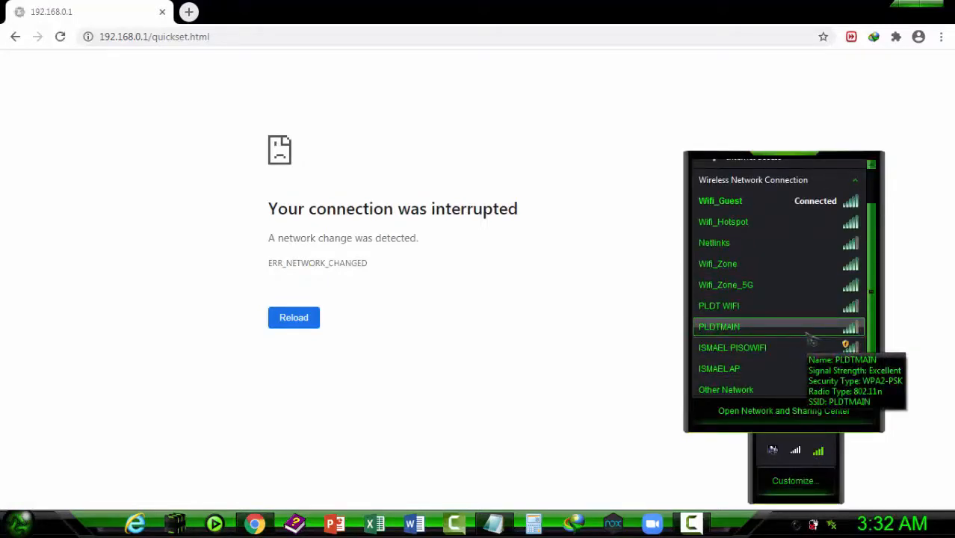
scroll(811, 340, down, 1)
scroll(812, 340, up, 2)
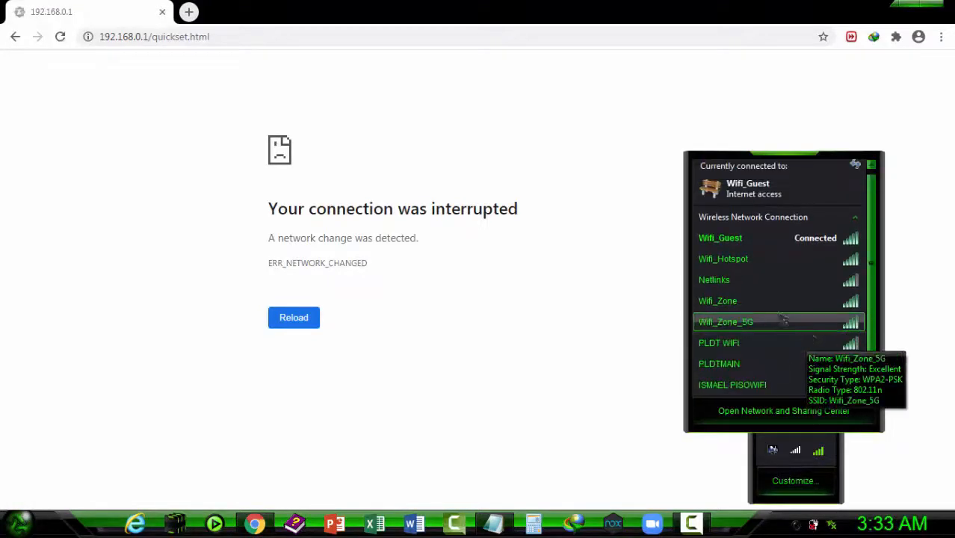
click(748, 302)
click(834, 322)
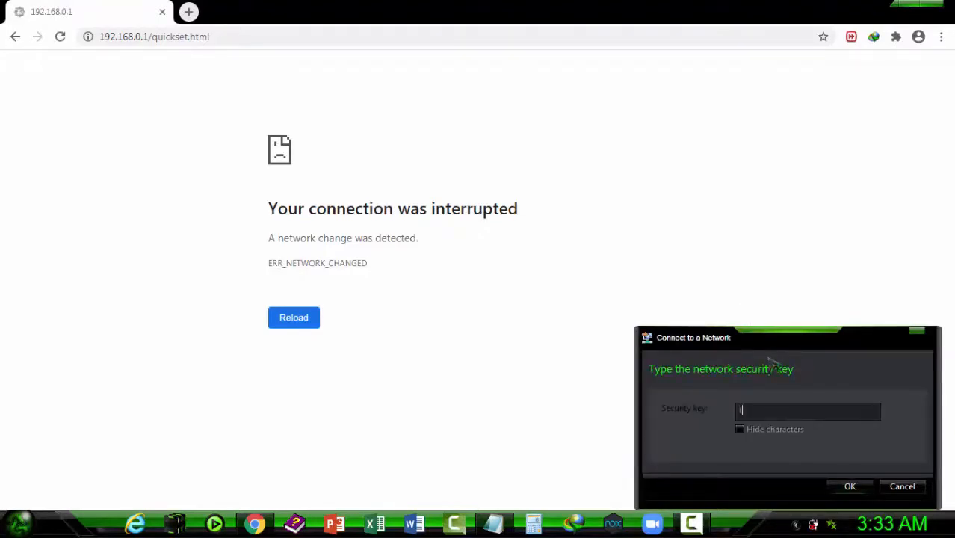
key(Return)
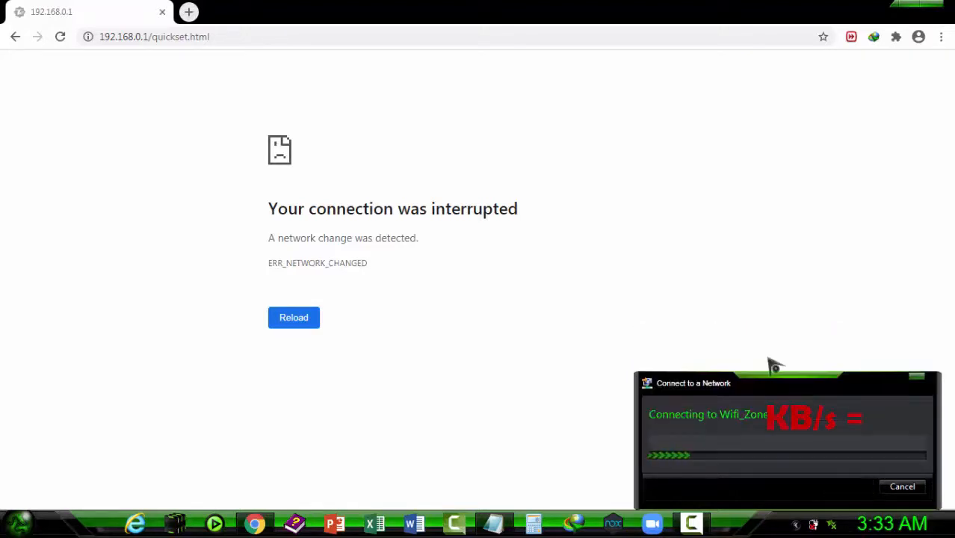
key(Return)
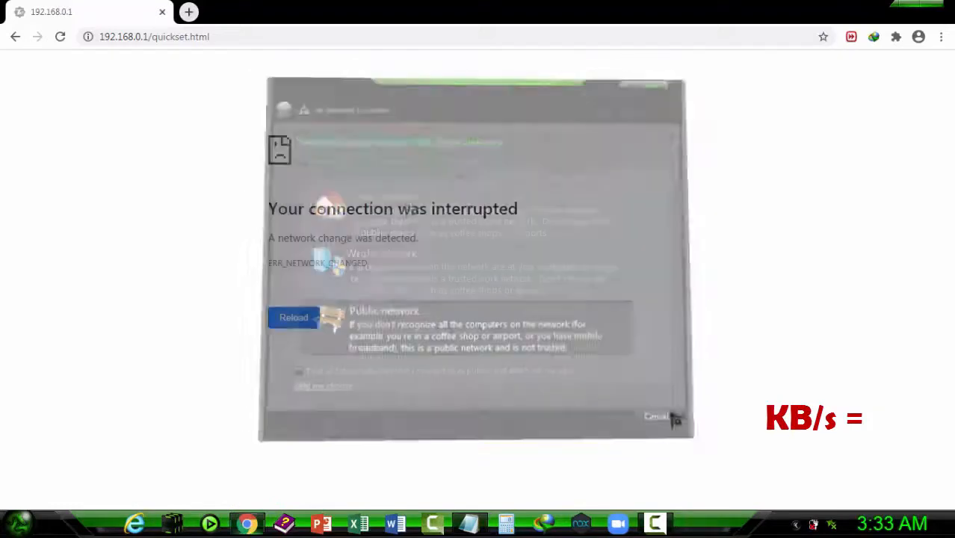
Step: Reload the admin page at 192.168.0.1, dismiss the firmware upgrade notice, and open Bandwidth Control
click(275, 37)
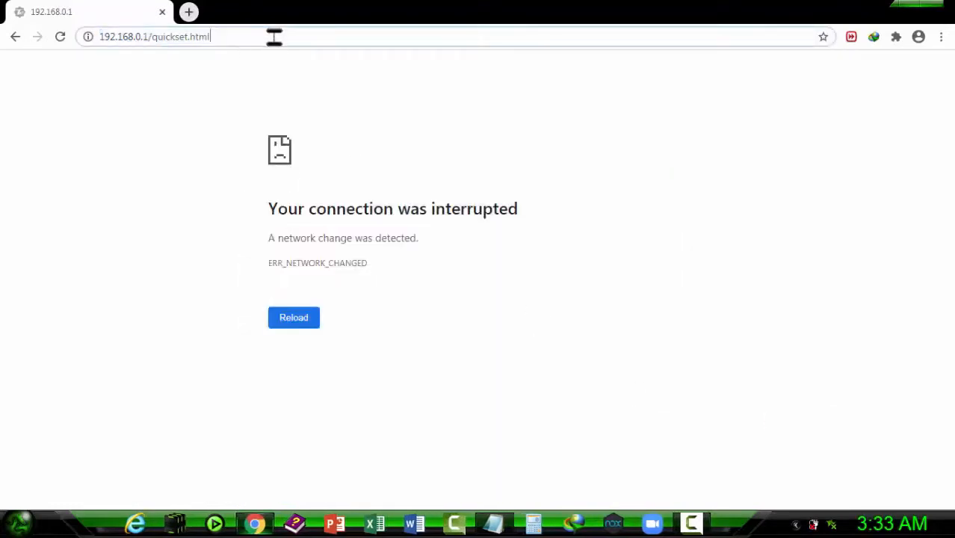
click(274, 36)
key(BackSpace)
key(BackSpace)
key(BackSpace)
key(BackSpace)
key(BackSpace)
key(BackSpace)
key(BackSpace)
key(BackSpace)
key(BackSpace)
key(BackSpace)
key(BackSpace)
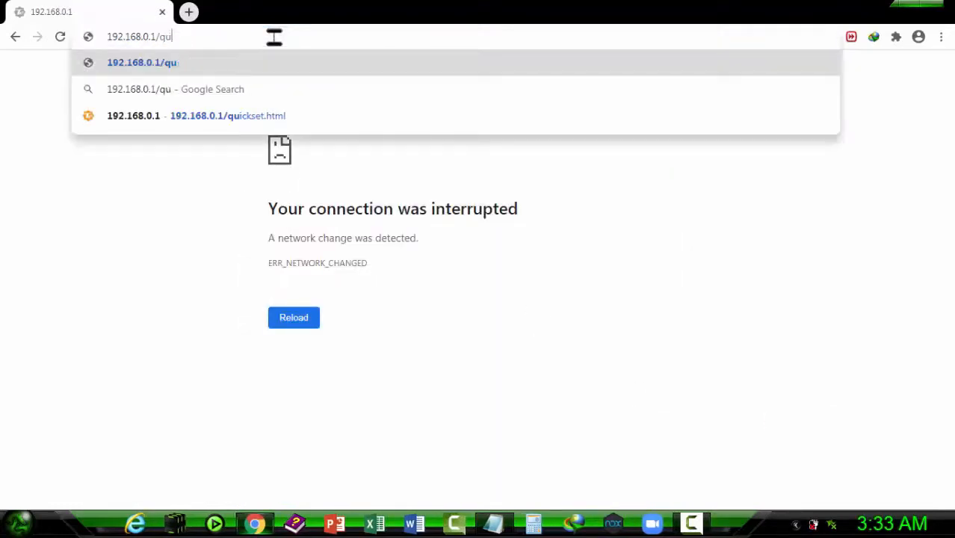
key(BackSpace)
key(BackSpace)
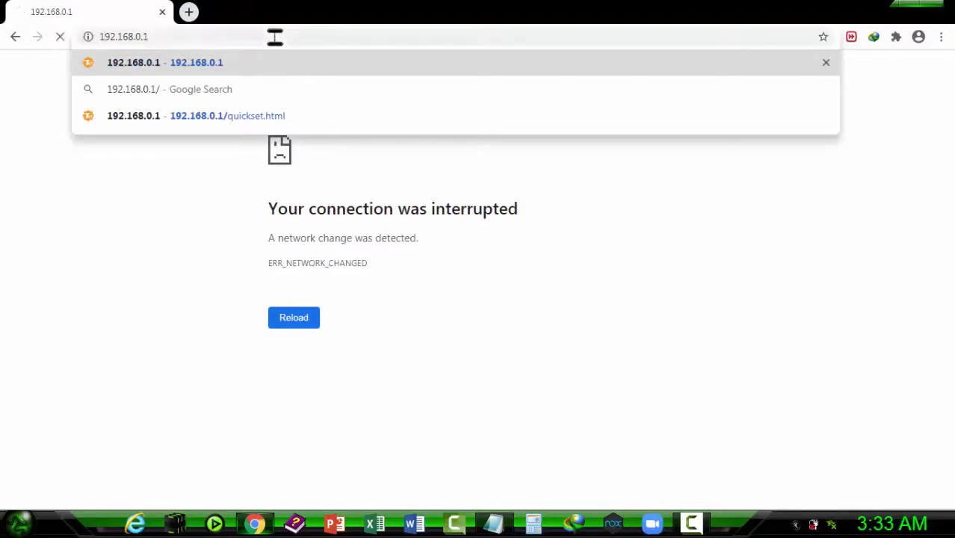
key(Return)
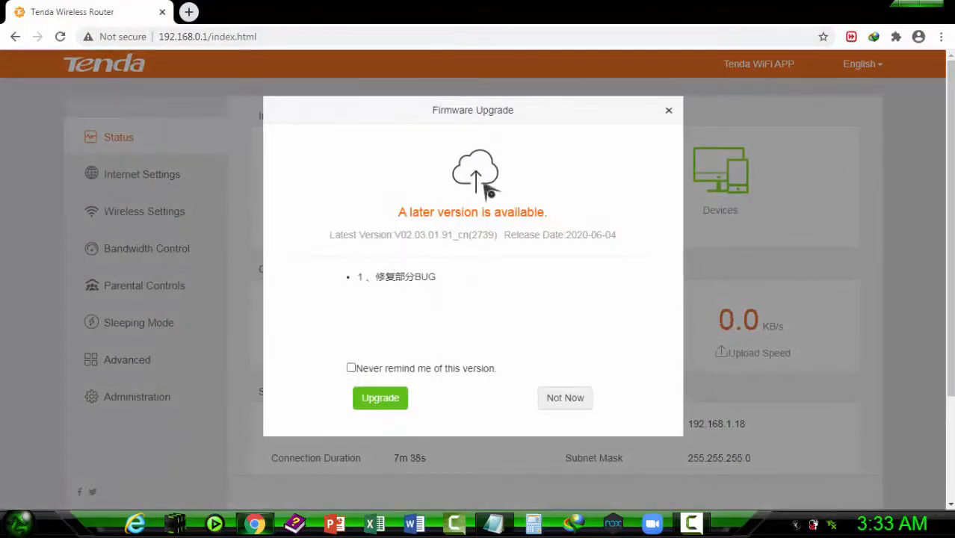
scroll(404, 344, down, 1)
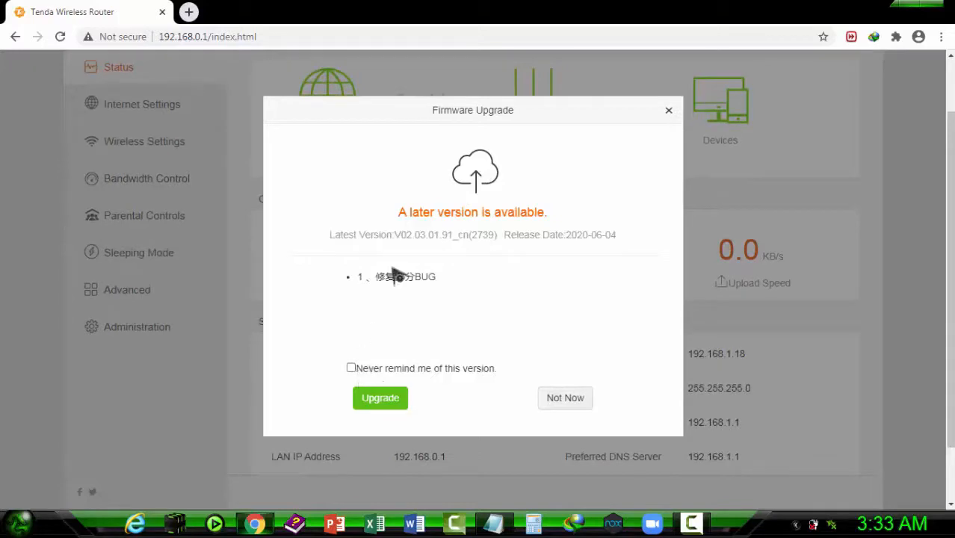
click(570, 408)
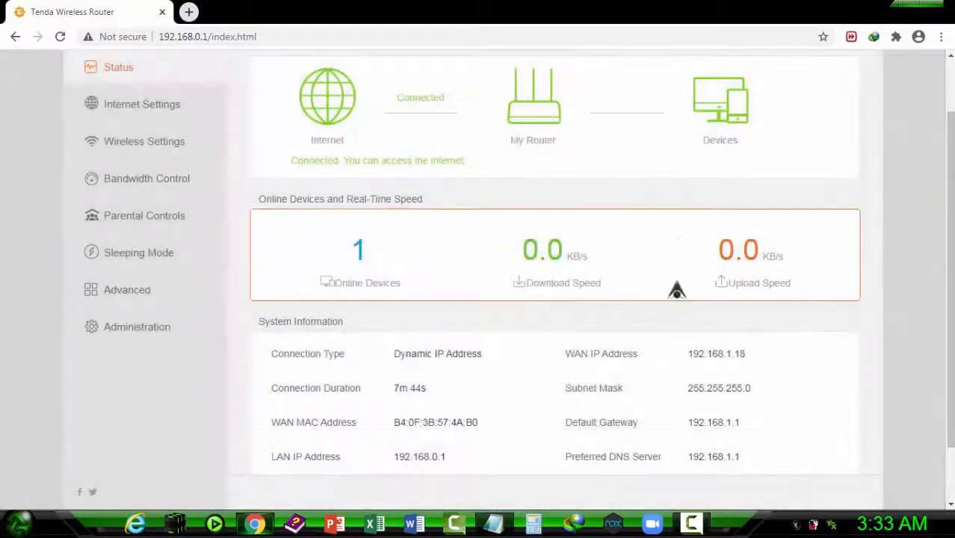
scroll(679, 294, up, 1)
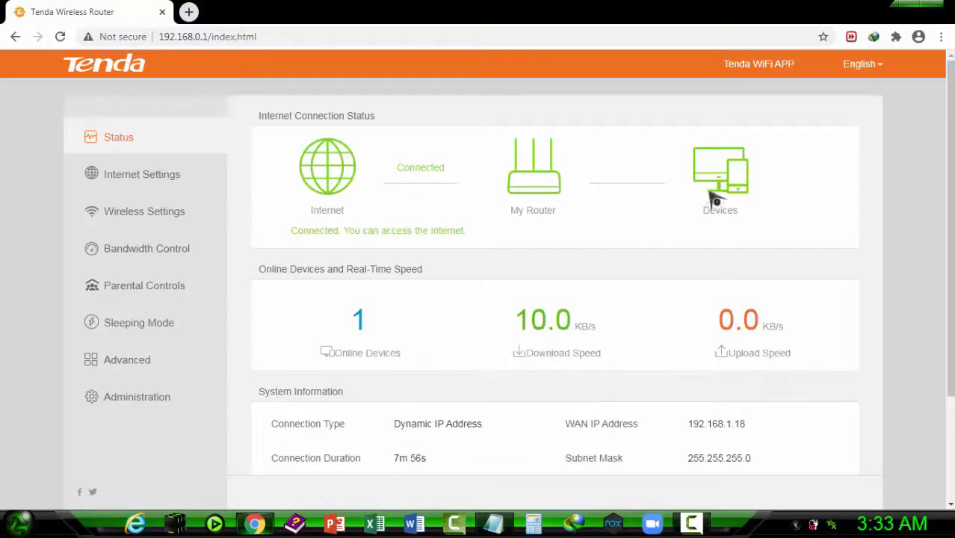
click(162, 254)
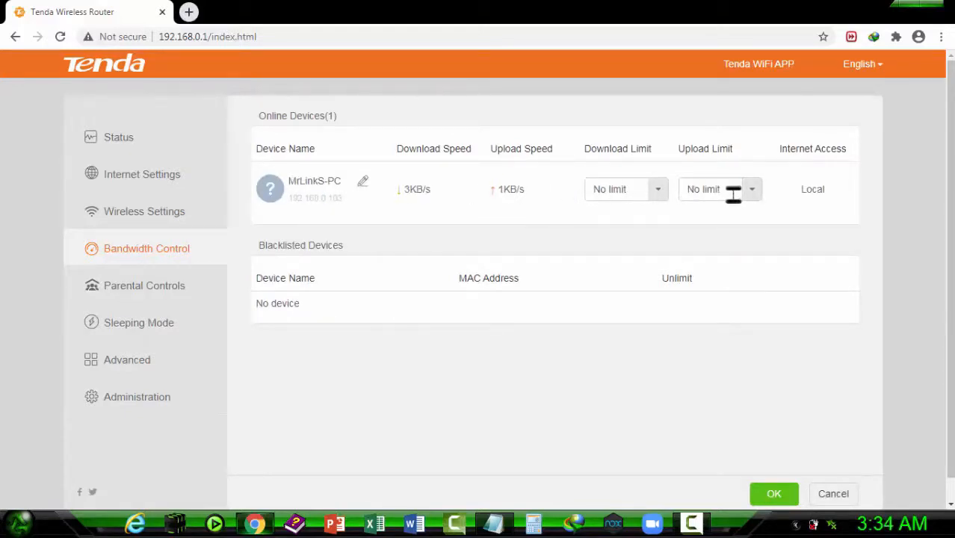
Step: Try Manual in the PC's Download Limit choices, then close them leaving no limit set
click(662, 199)
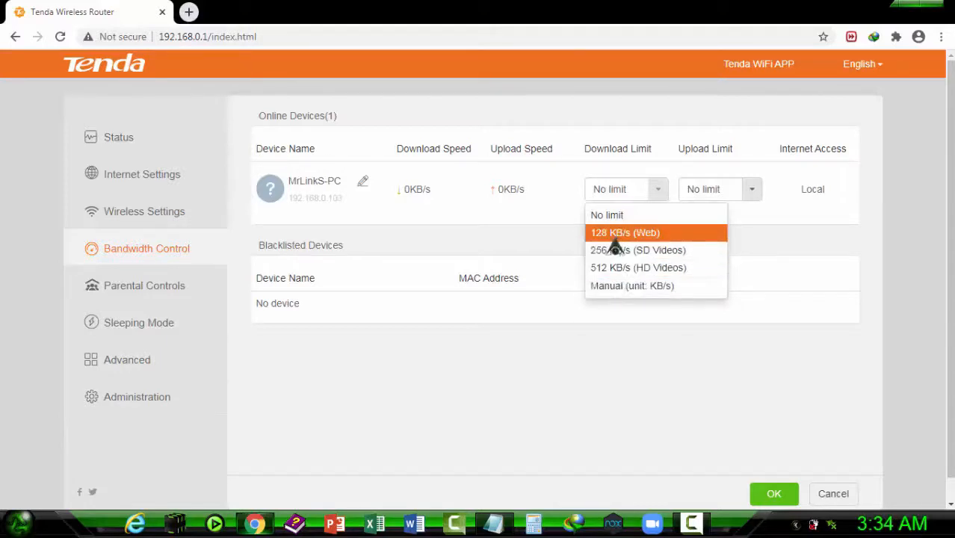
click(637, 287)
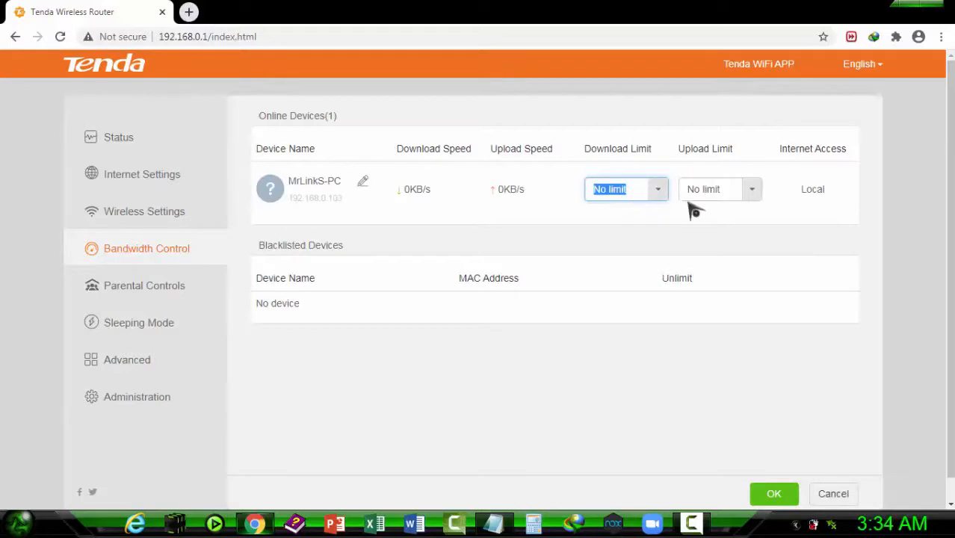
click(665, 196)
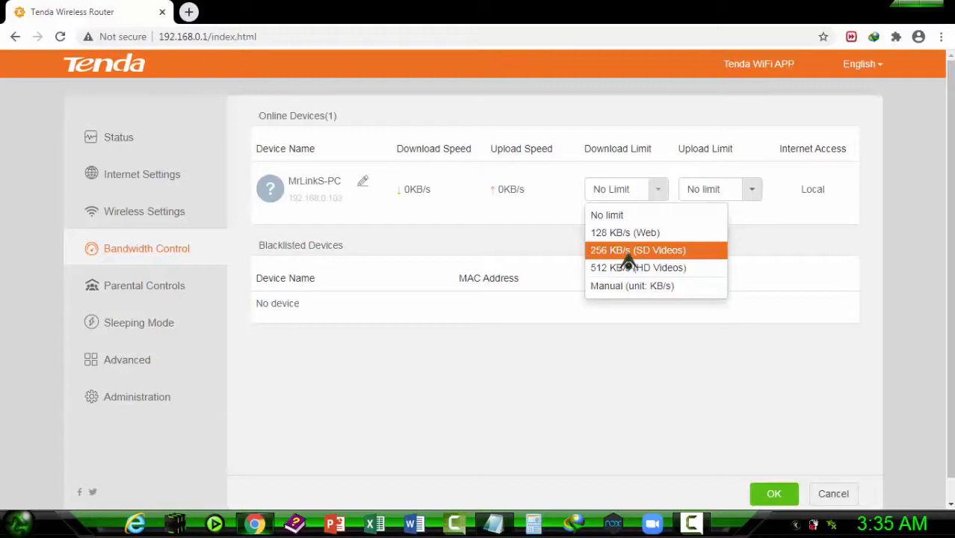
click(519, 370)
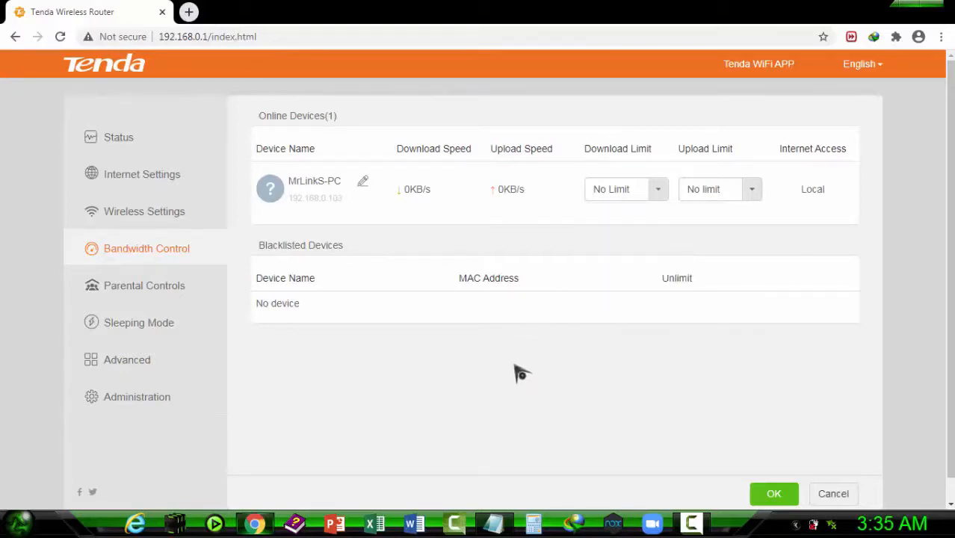
Step: Limit the PC to 512 KB/s download and 128 KB/s upload and save
click(658, 189)
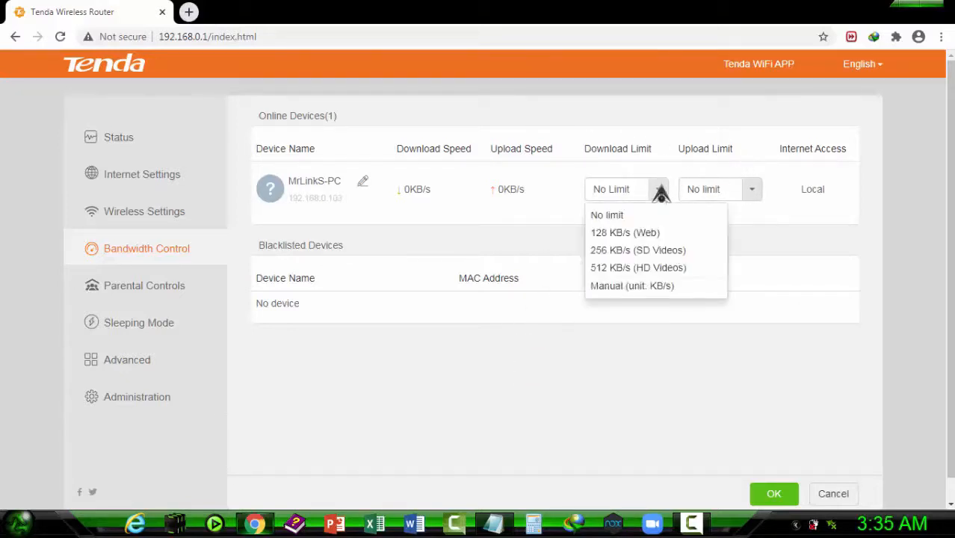
click(619, 269)
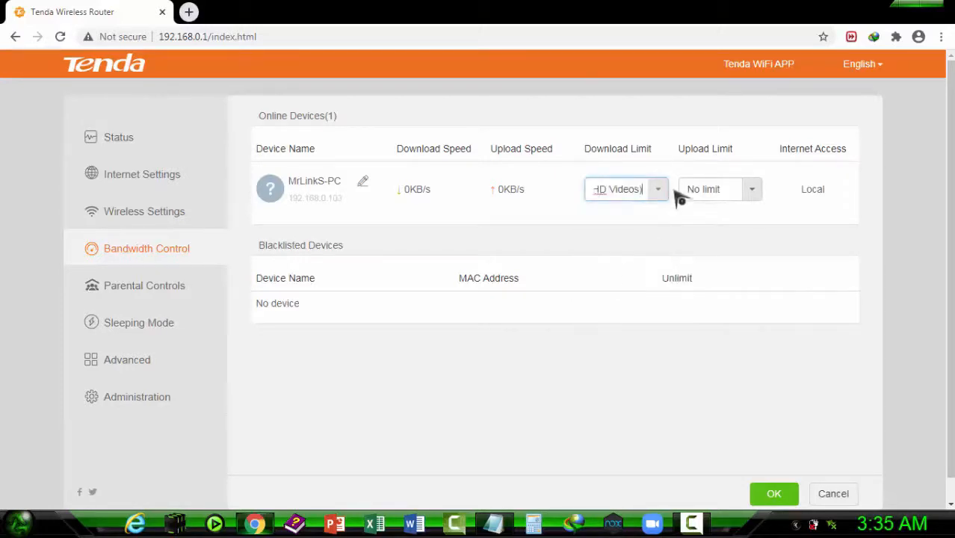
click(750, 192)
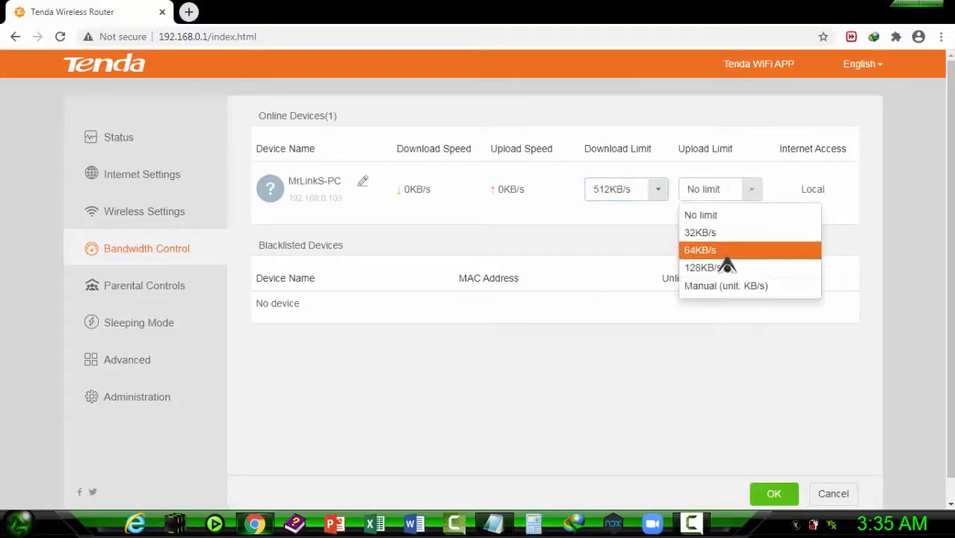
click(722, 270)
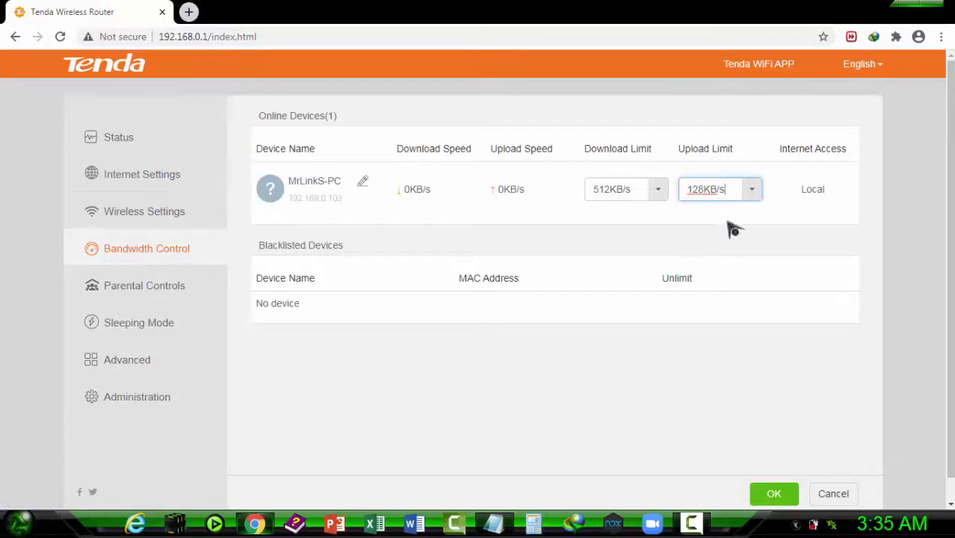
click(775, 492)
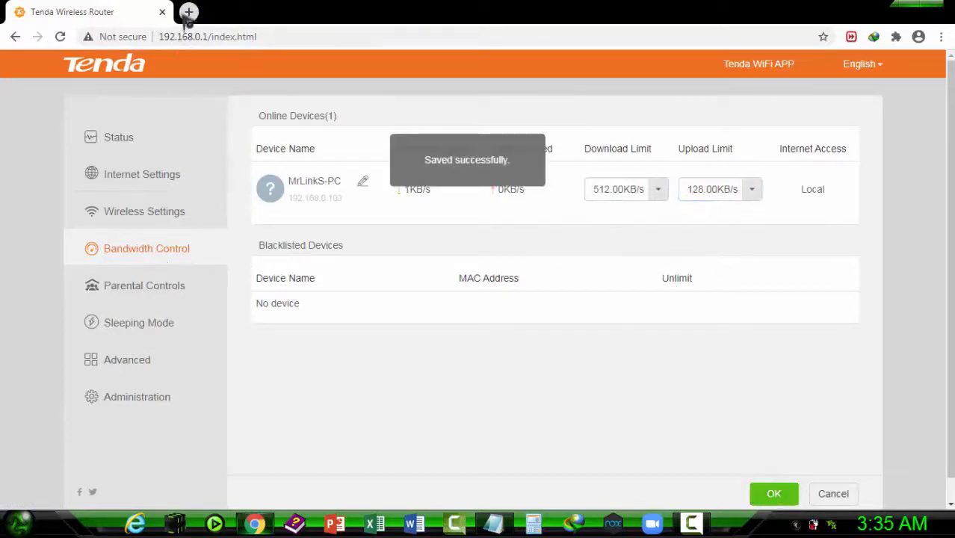
click(188, 12)
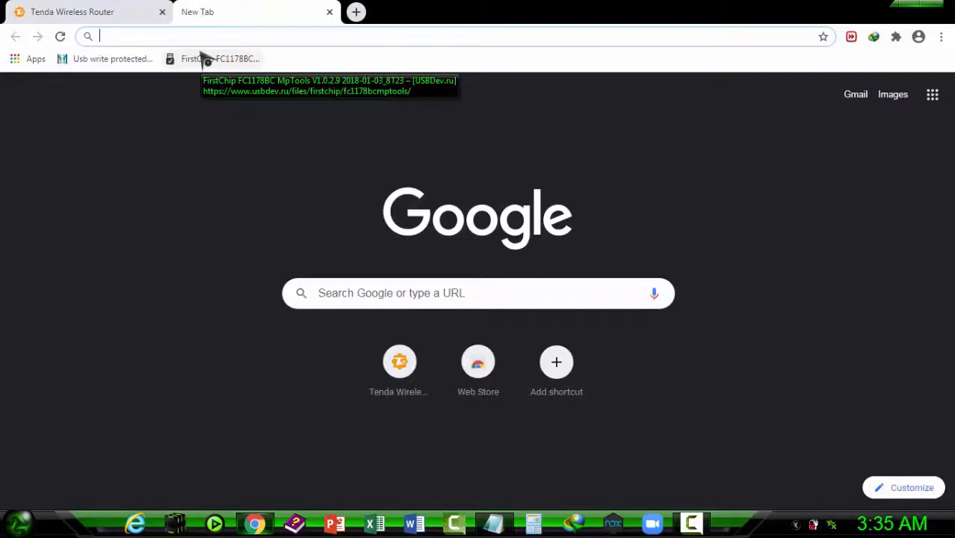
Step: Run a Fast.com speed test in the new tab, measuring 4.0 Mbps
text(fast)
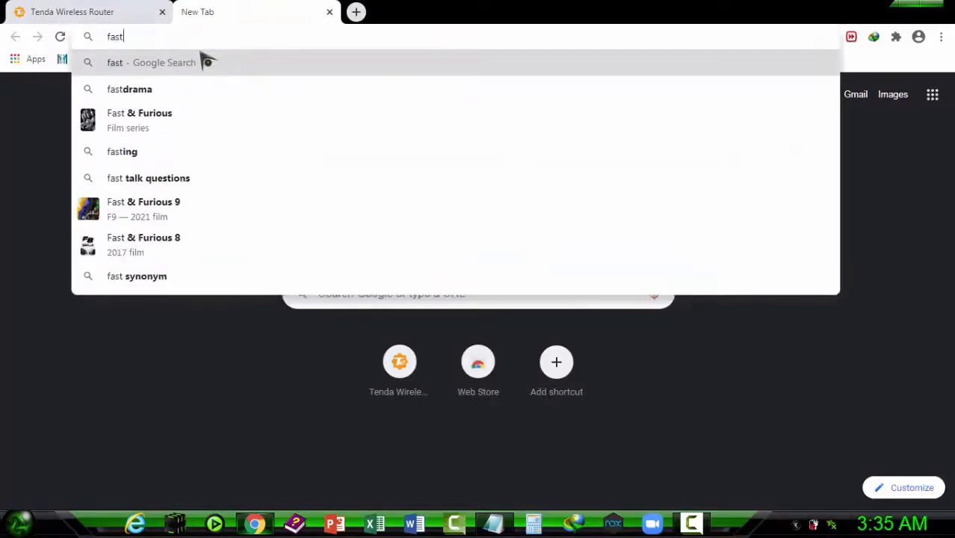
text(.co)
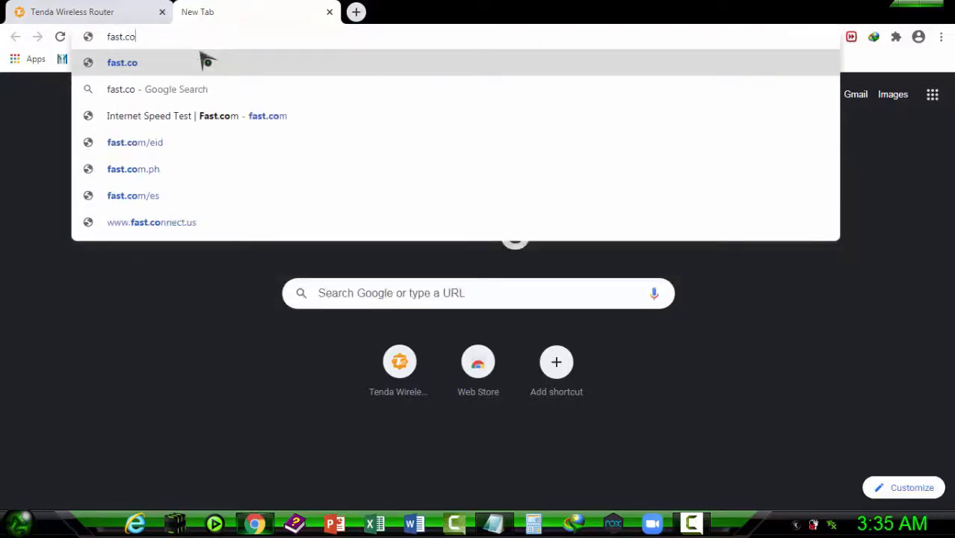
text(m)
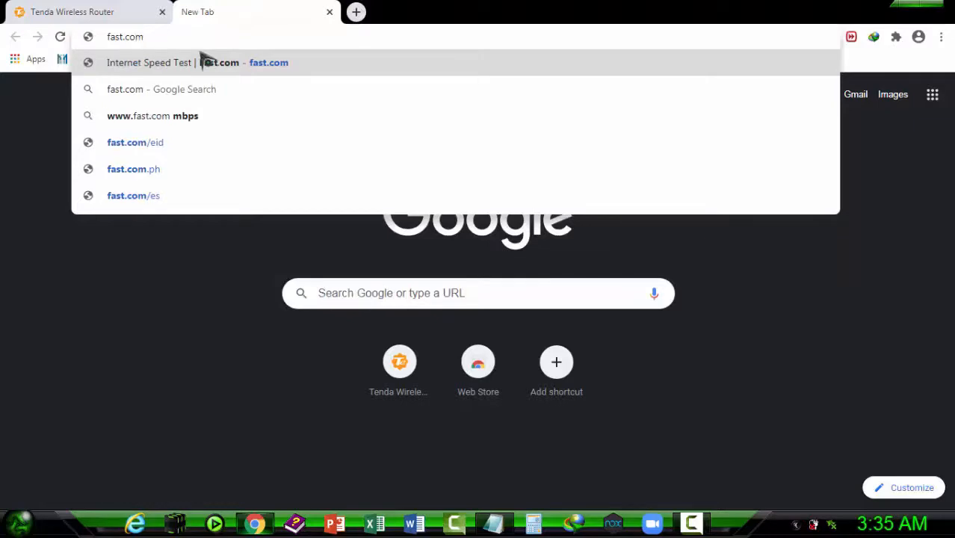
key(Return)
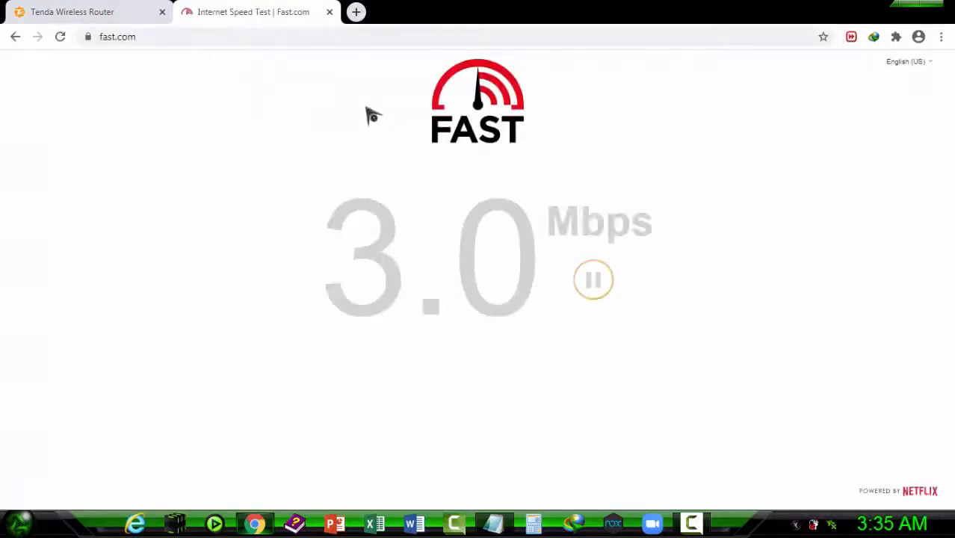
click(104, 11)
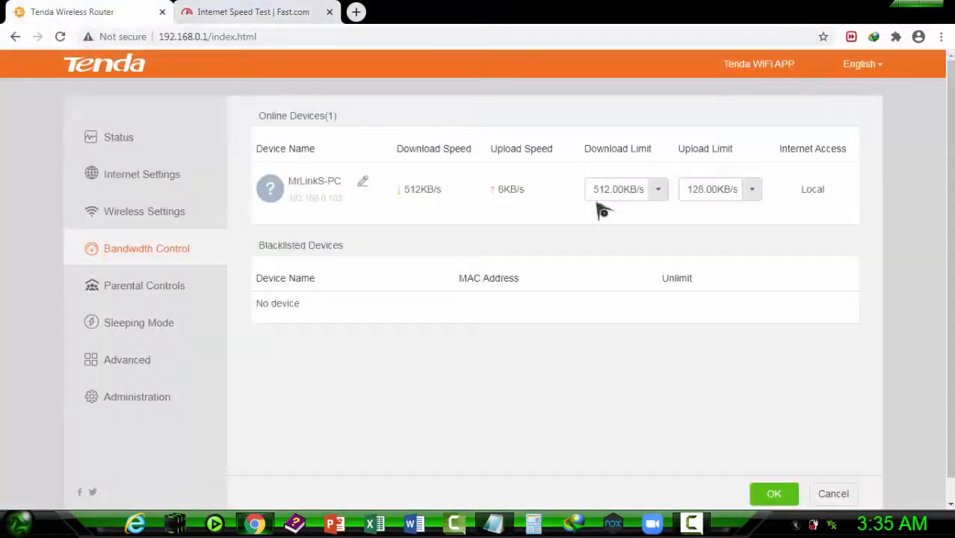
click(250, 9)
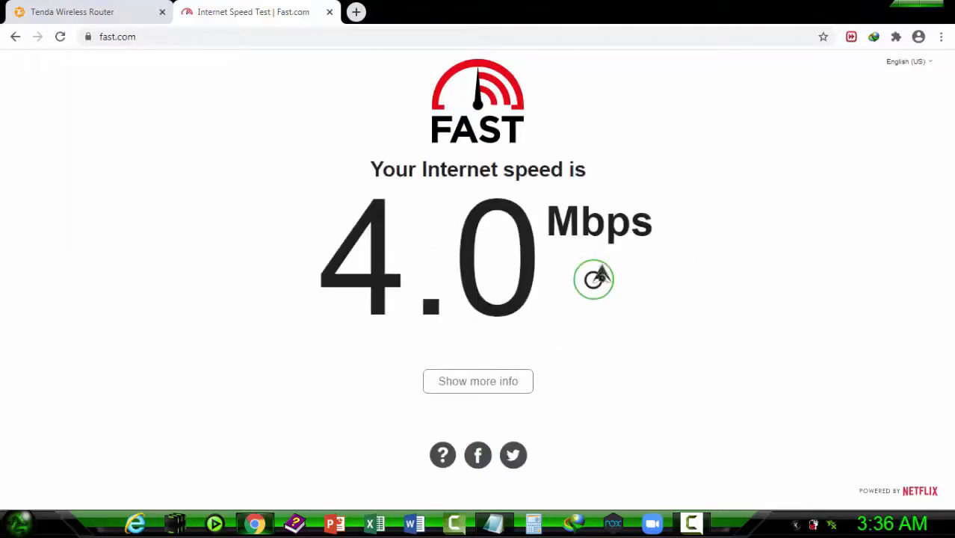
Step: Review the router's 512/128 KB/s bandwidth limits for the PC, then go to Wireless Settings
click(86, 11)
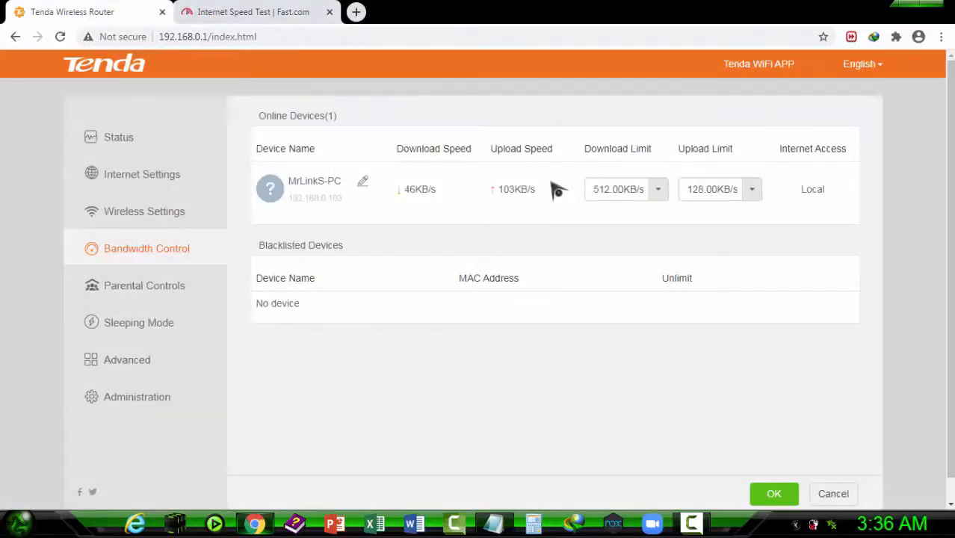
scroll(220, 225, down, 1)
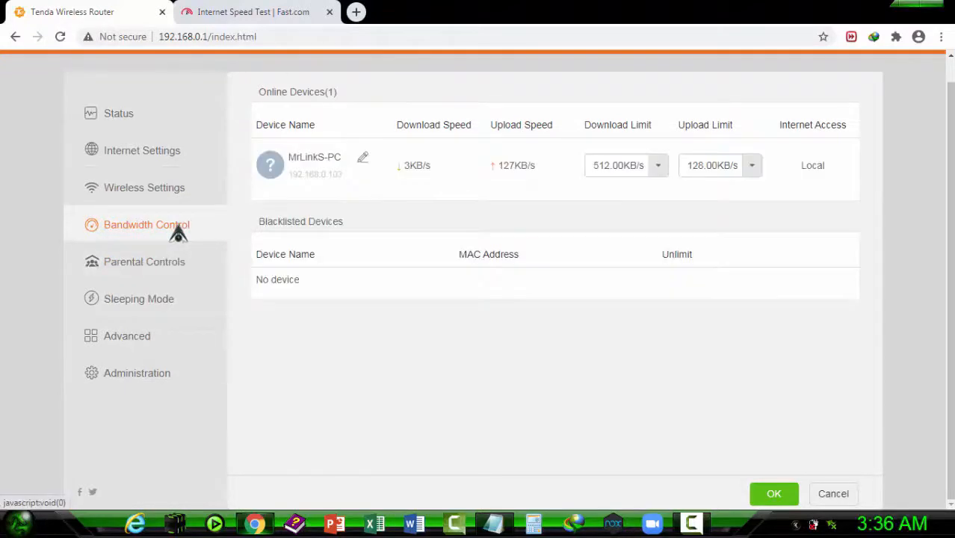
scroll(212, 172, up, 1)
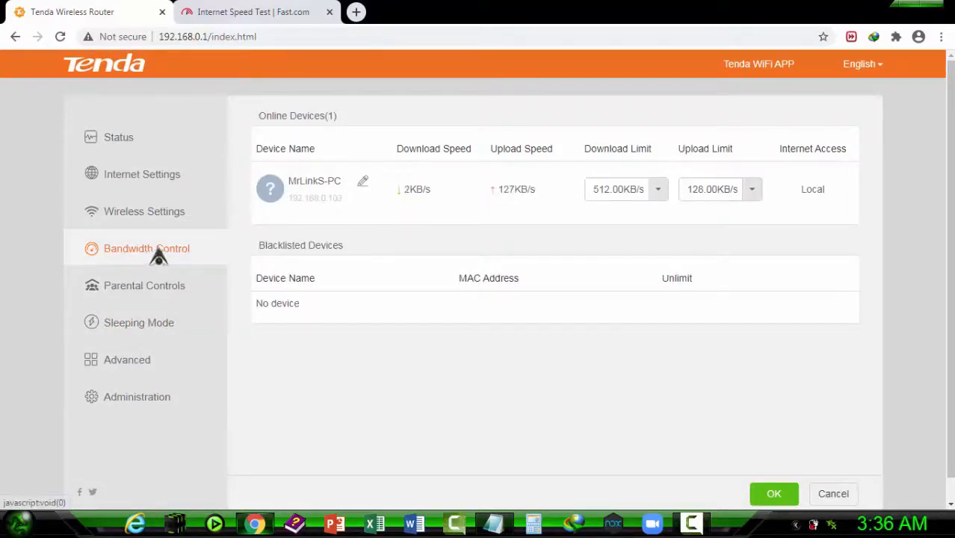
scroll(159, 261, down, 1)
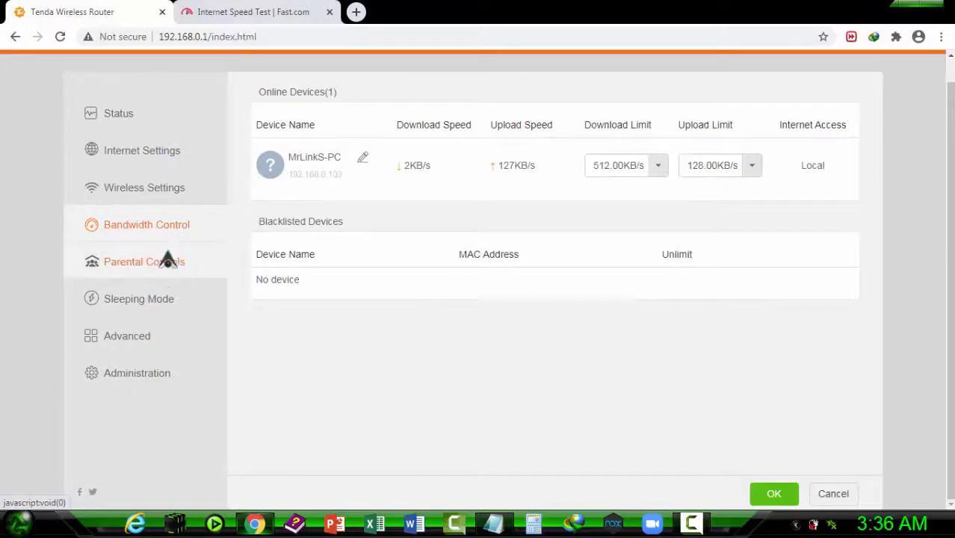
click(172, 198)
Step: Scroll the Wireless Settings page and switch Guest Network to Enable
scroll(454, 239, down, 4)
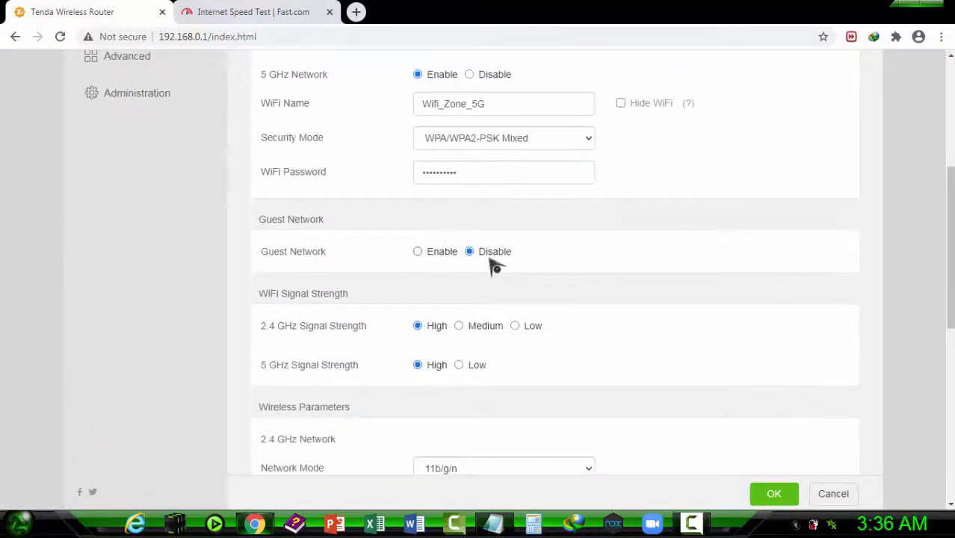
scroll(461, 267, down, 1)
scroll(449, 269, up, 1)
click(418, 252)
Step: Inspect the 5 GHz and 2.4 GHz channel bandwidth choices, keeping 20/40 unchanged
scroll(435, 252, down, 1)
scroll(479, 245, down, 2)
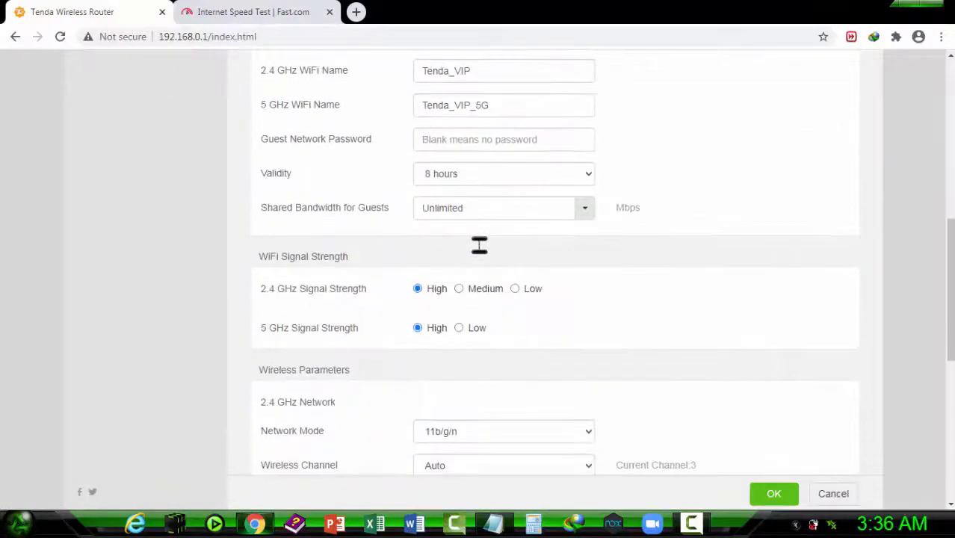
scroll(484, 251, down, 1)
scroll(482, 251, down, 3)
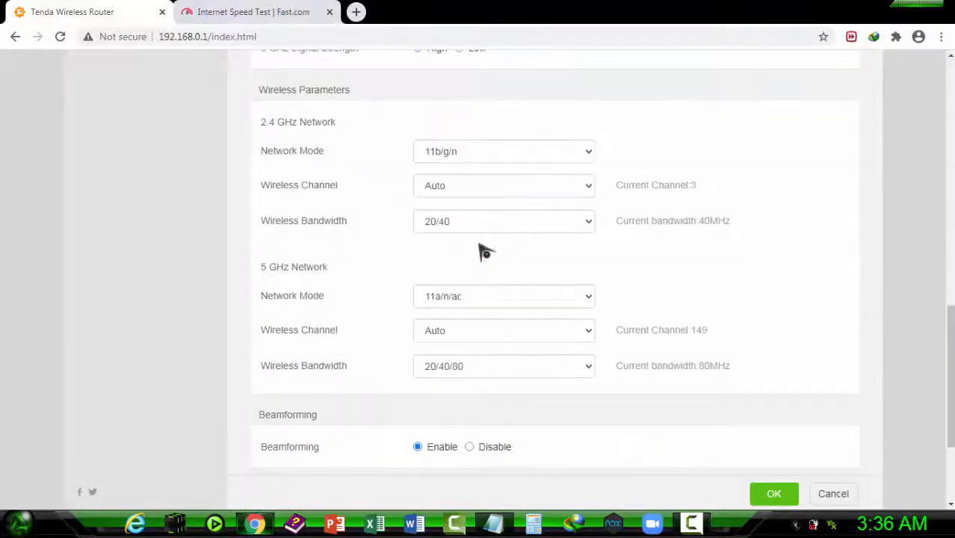
scroll(485, 252, up, 2)
scroll(485, 252, down, 3)
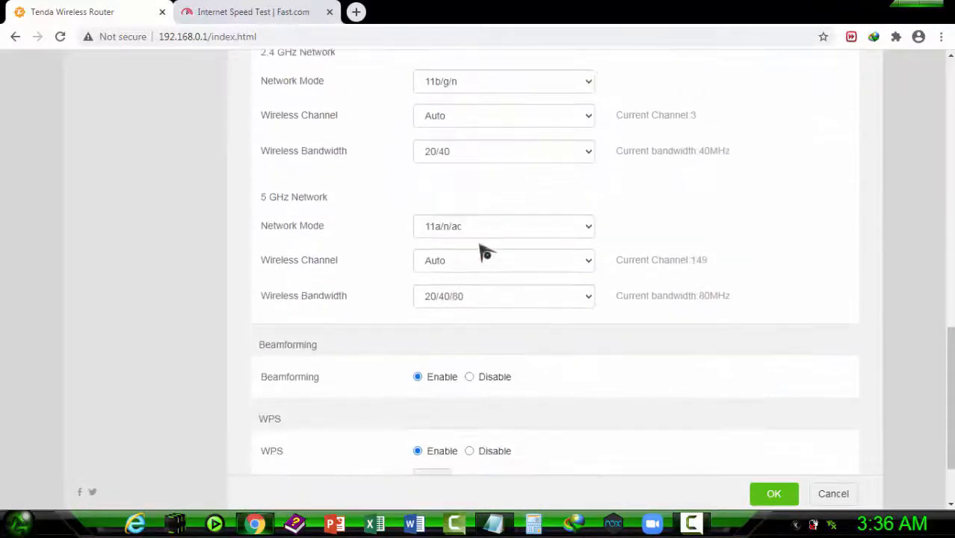
scroll(484, 252, down, 2)
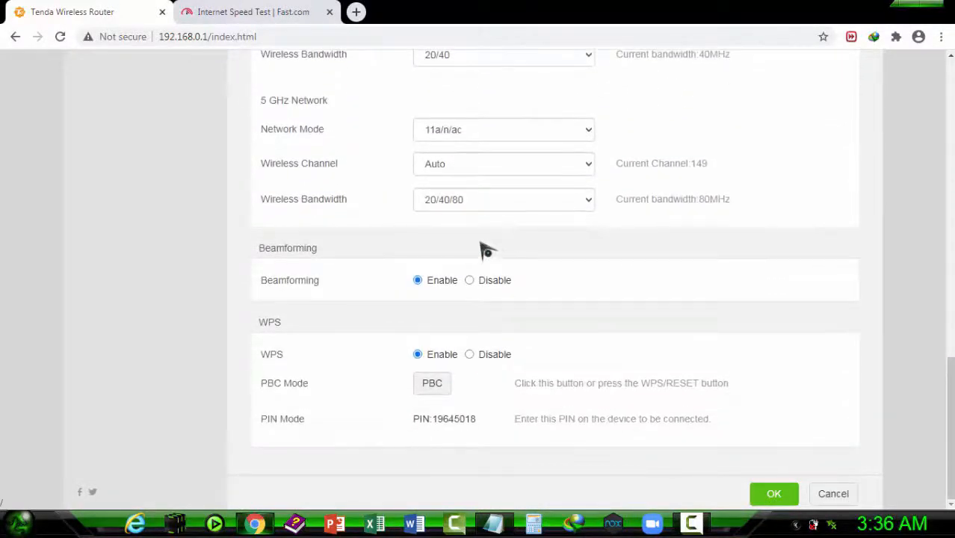
scroll(539, 255, up, 4)
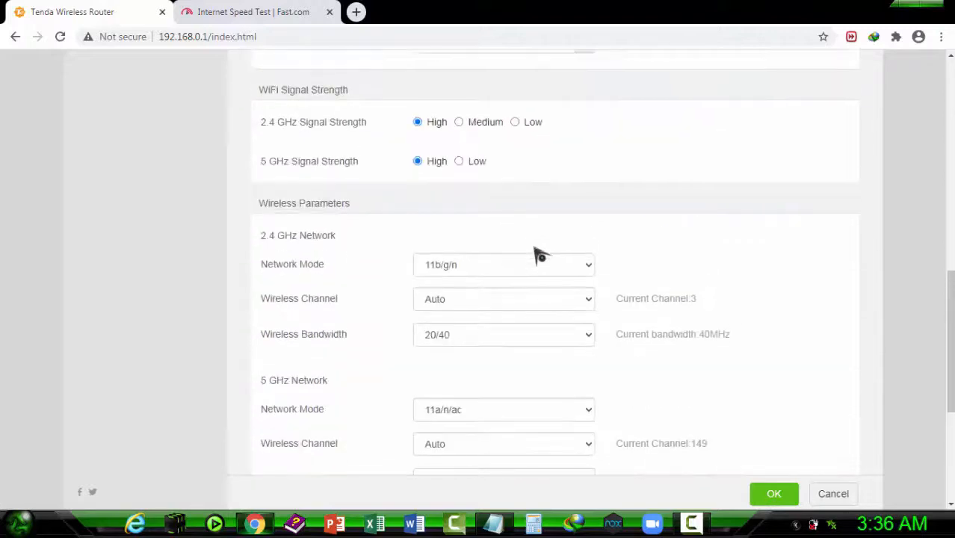
scroll(539, 255, down, 4)
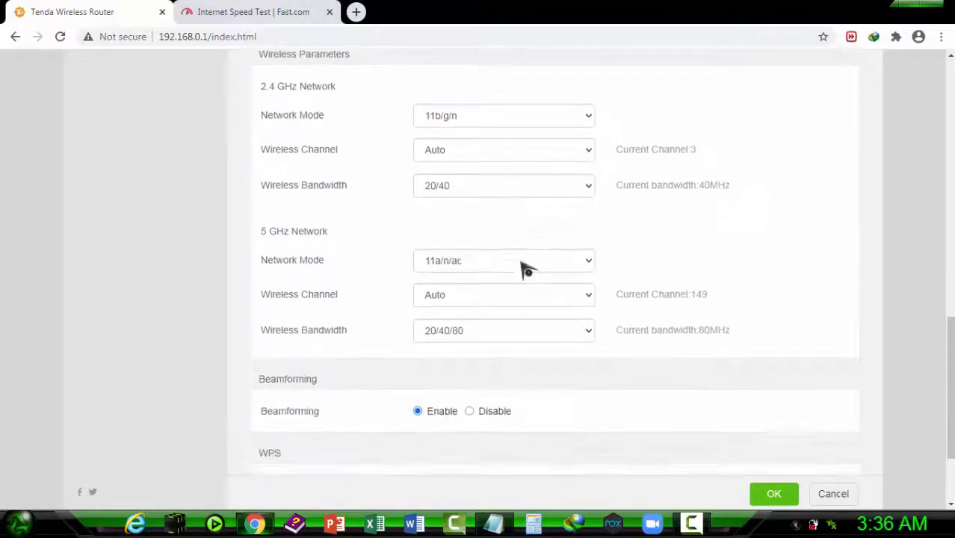
scroll(522, 265, up, 3)
scroll(463, 284, down, 2)
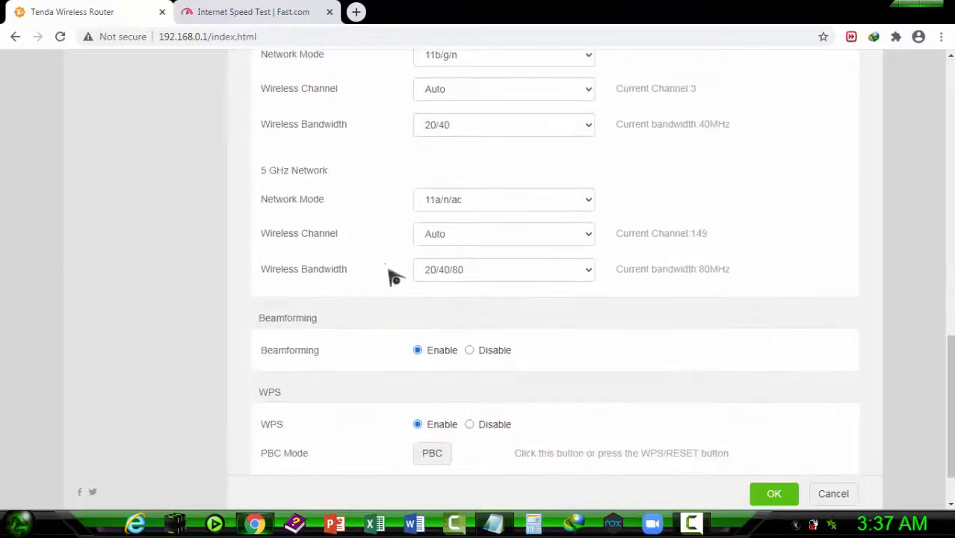
click(490, 274)
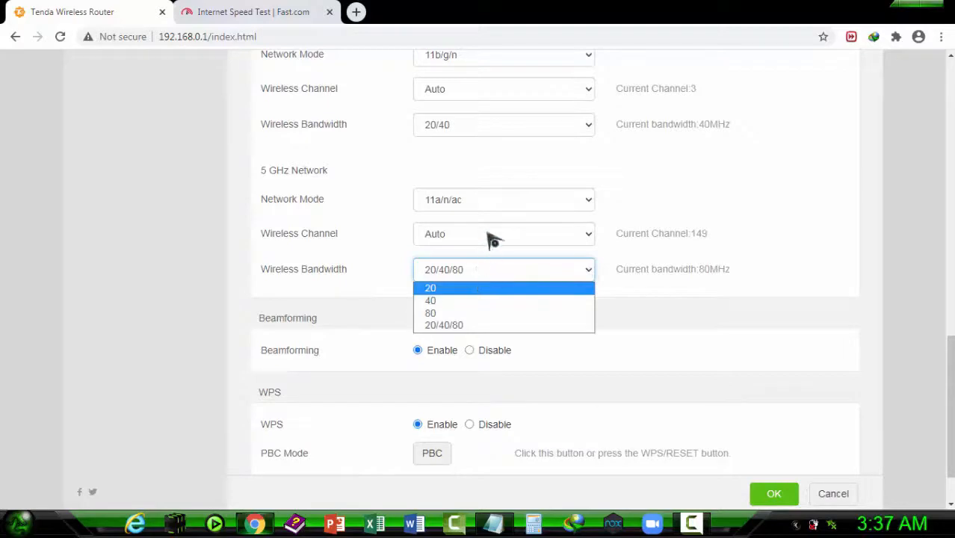
click(658, 295)
scroll(524, 291, up, 3)
click(497, 335)
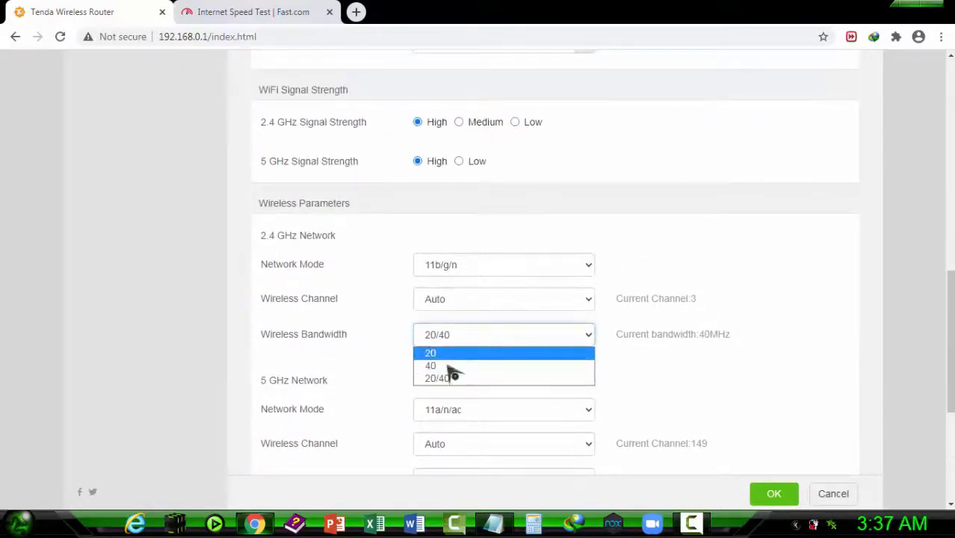
click(613, 349)
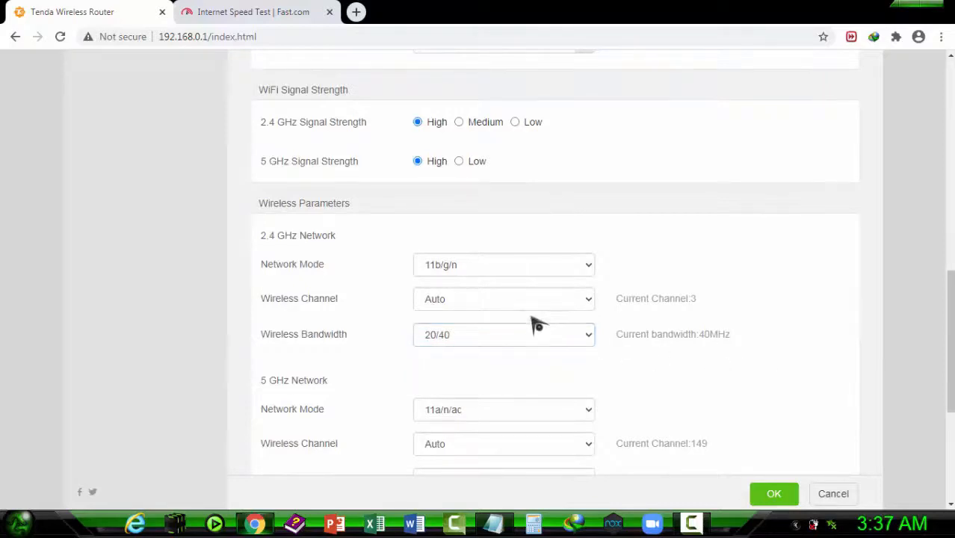
Step: Set Guest Network to Enable again, revealing the Tenda_VIP guest WiFi options
scroll(534, 323, up, 2)
scroll(538, 321, up, 6)
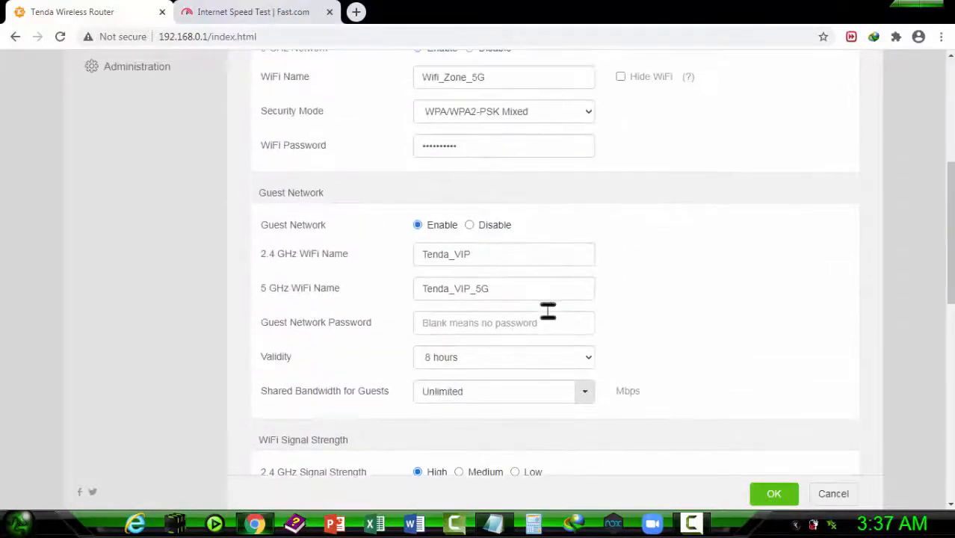
scroll(557, 317, up, 2)
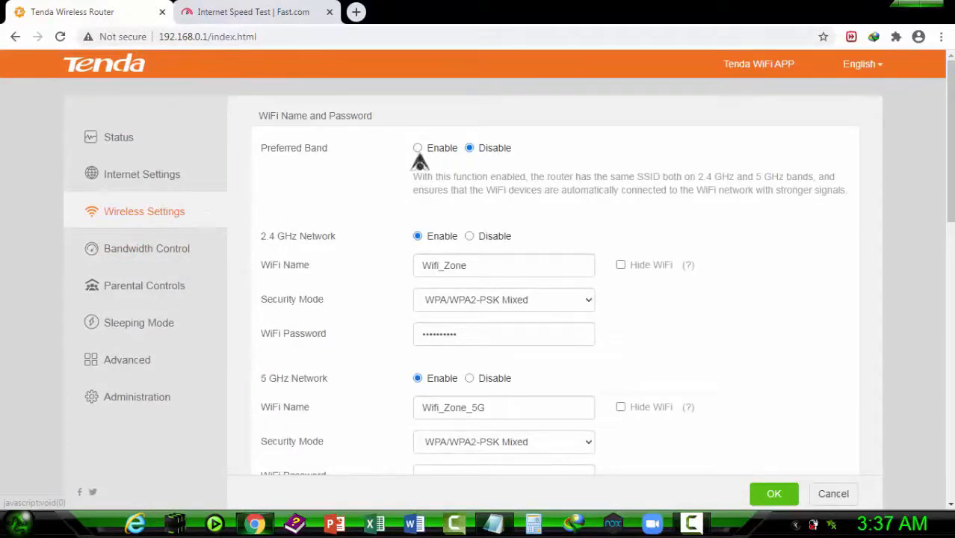
scroll(426, 172, down, 1)
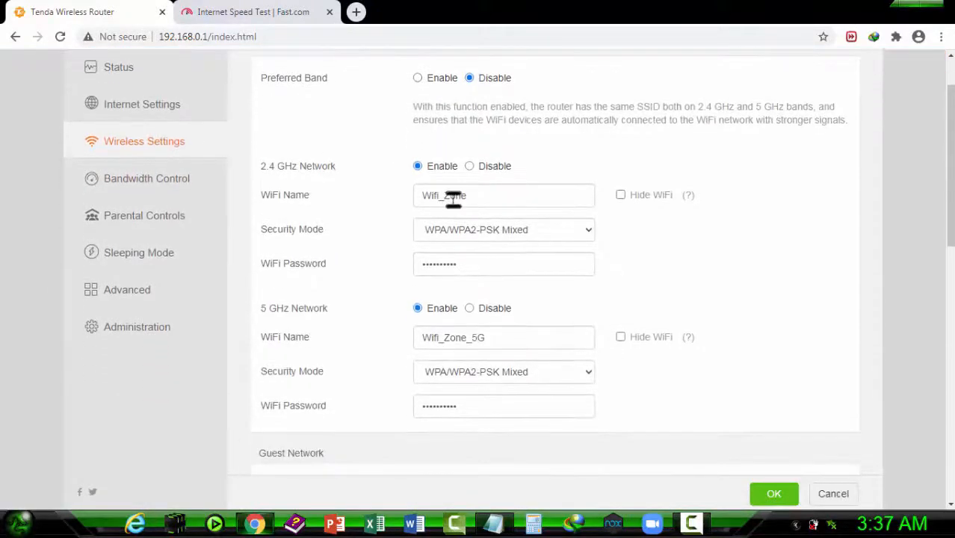
scroll(538, 244, down, 1)
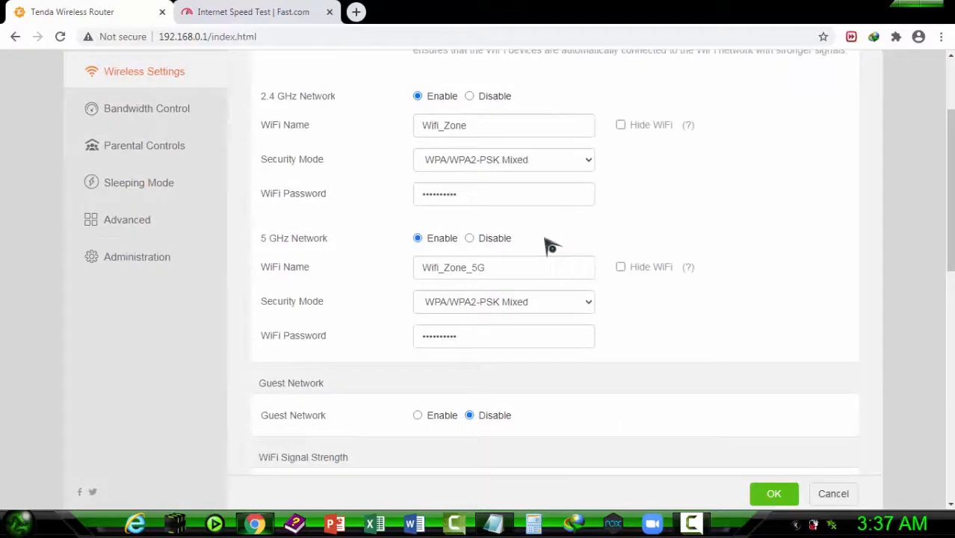
scroll(551, 245, down, 3)
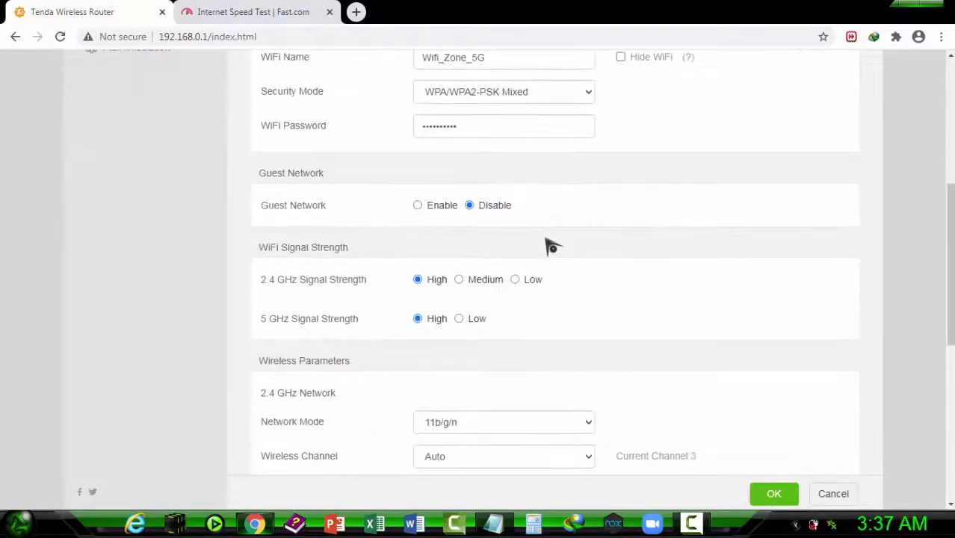
click(418, 205)
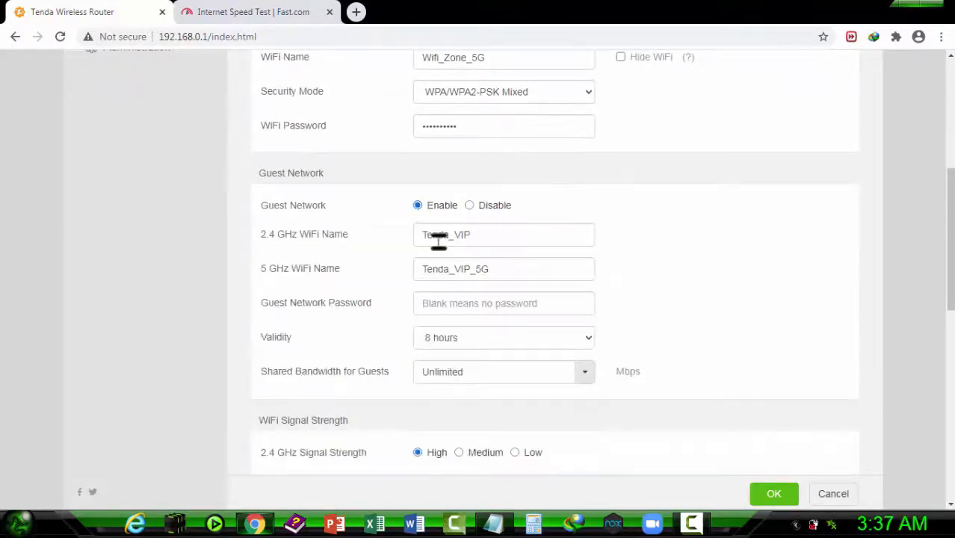
Step: Switch the shared guest bandwidth to a manual limit
scroll(443, 242, down, 3)
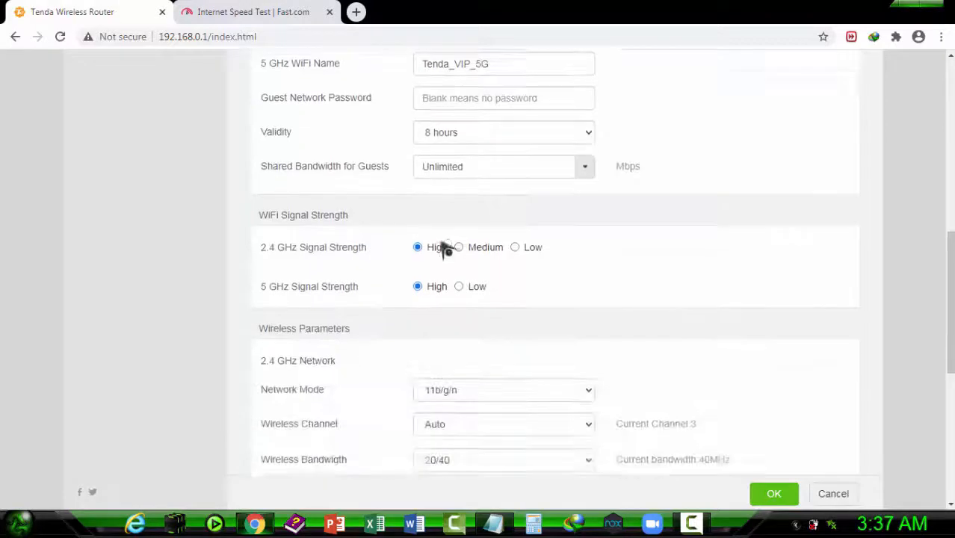
click(588, 166)
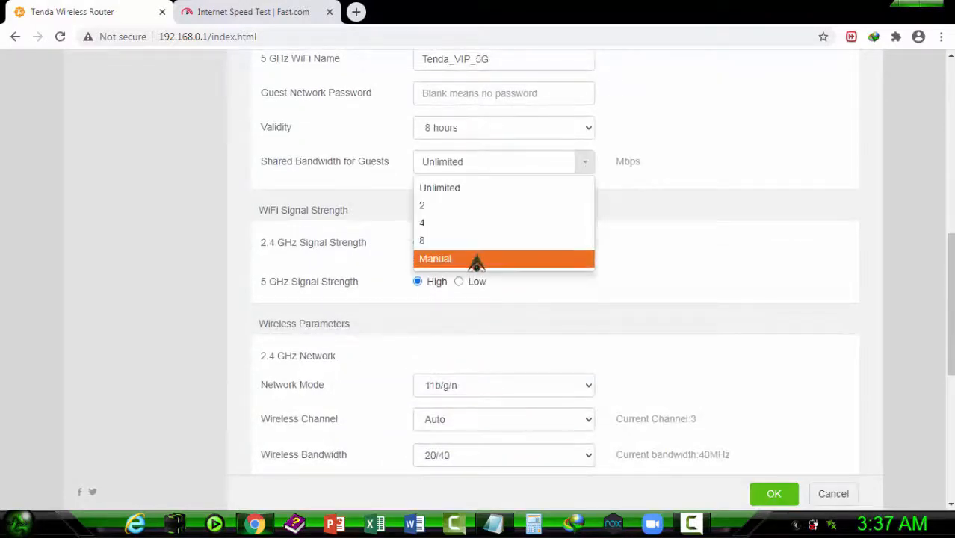
click(475, 258)
click(585, 165)
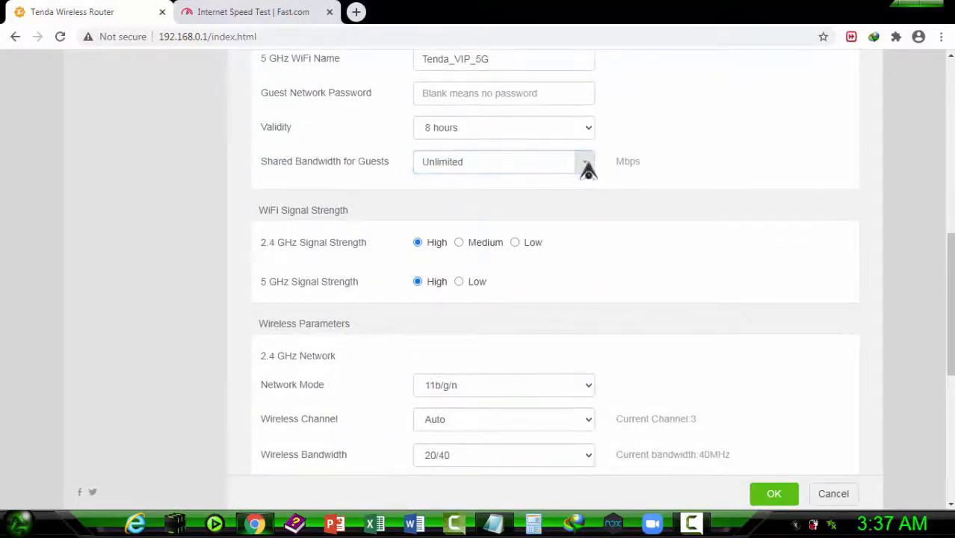
click(461, 259)
click(523, 160)
Step: Select the Unlimited guest bandwidth value and scroll back to the top of Wireless Settings
scroll(588, 189, up, 1)
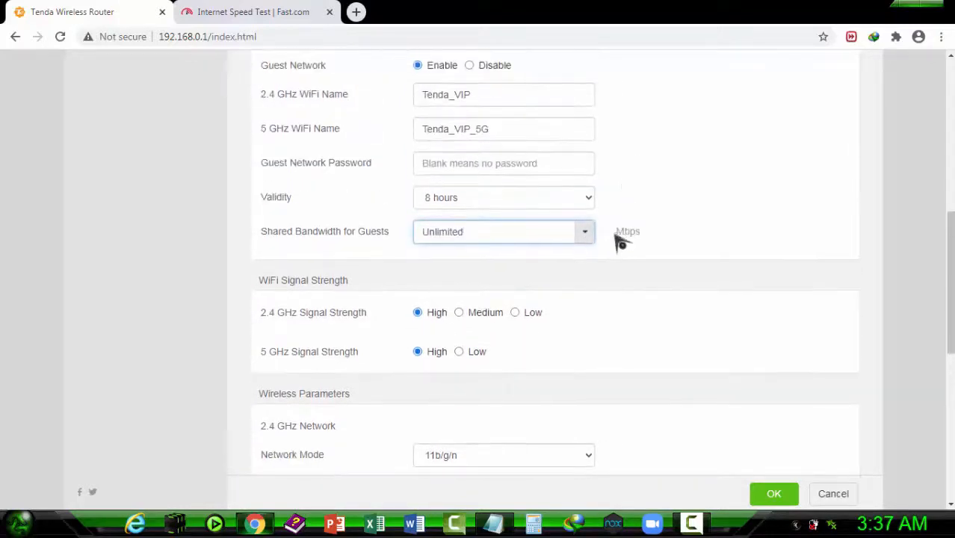
double_click(620, 231)
drag(523, 234, 299, 247)
scroll(507, 308, up, 10)
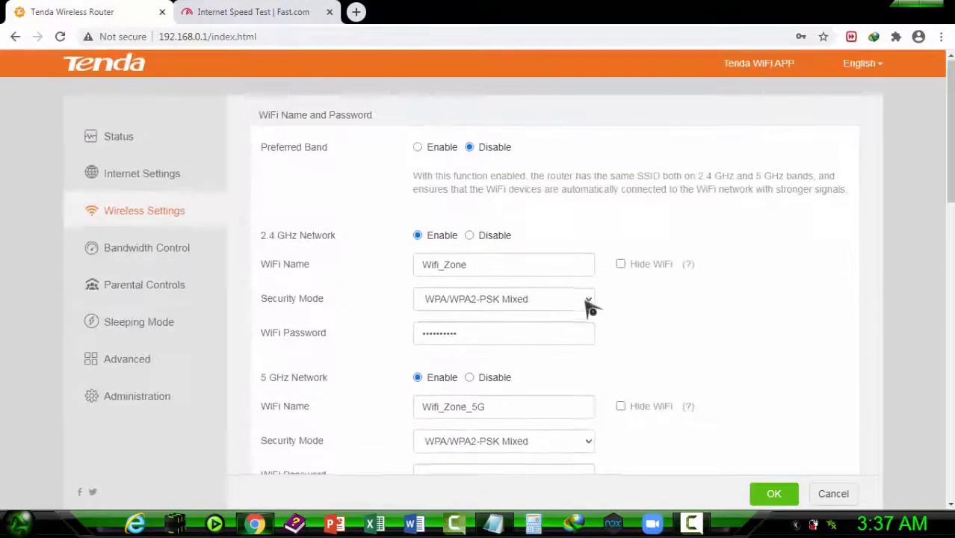
scroll(588, 305, down, 10)
scroll(587, 303, up, 6)
scroll(586, 301, down, 8)
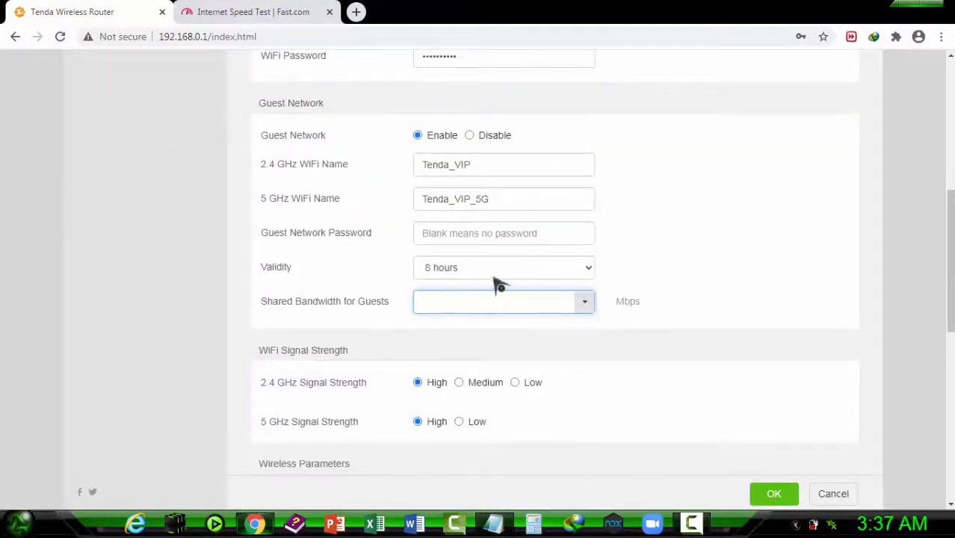
scroll(495, 281, up, 3)
scroll(493, 272, up, 3)
scroll(495, 277, down, 8)
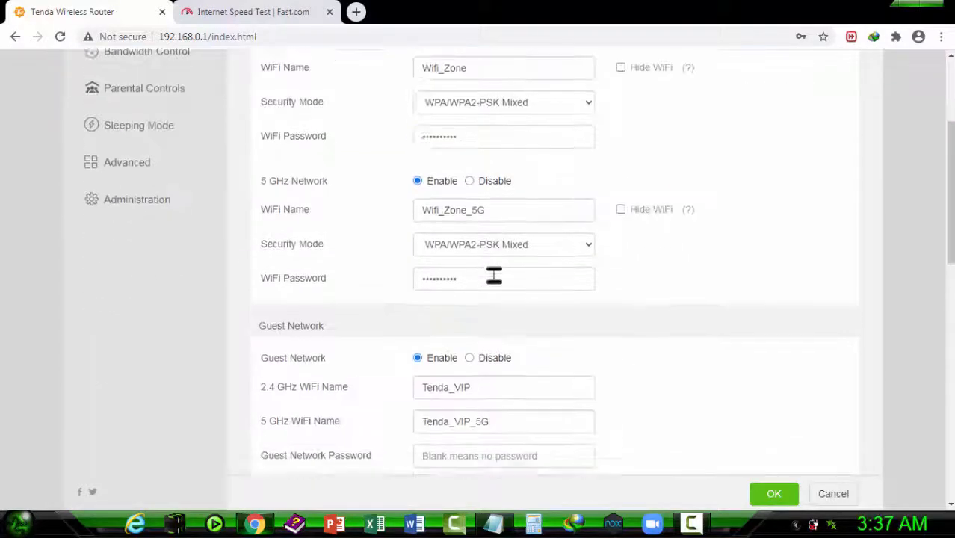
scroll(497, 283, up, 5)
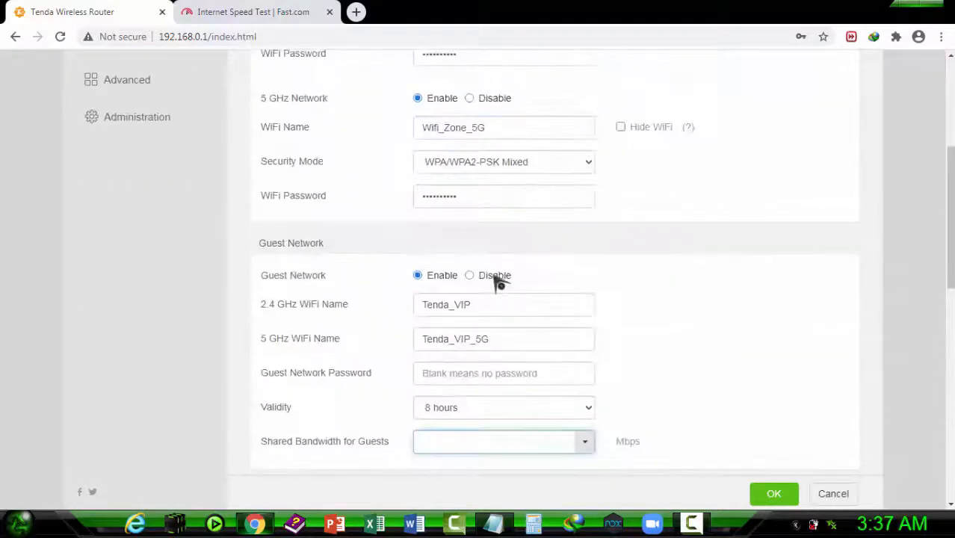
scroll(493, 284, up, 2)
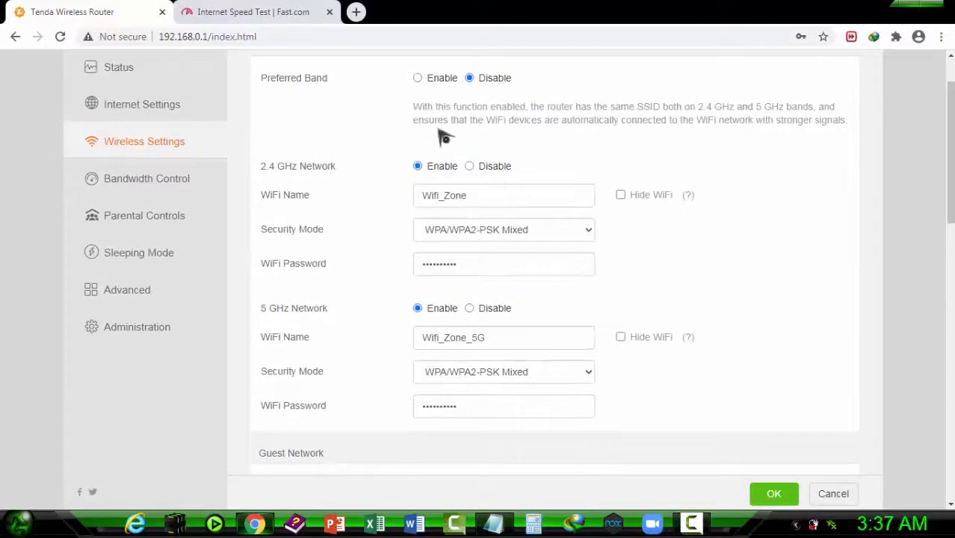
scroll(445, 140, up, 1)
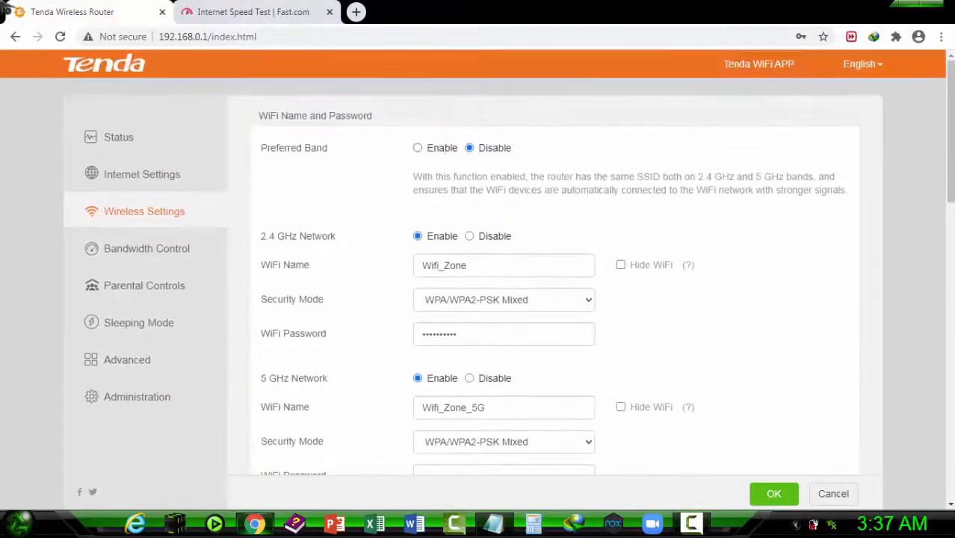
click(119, 139)
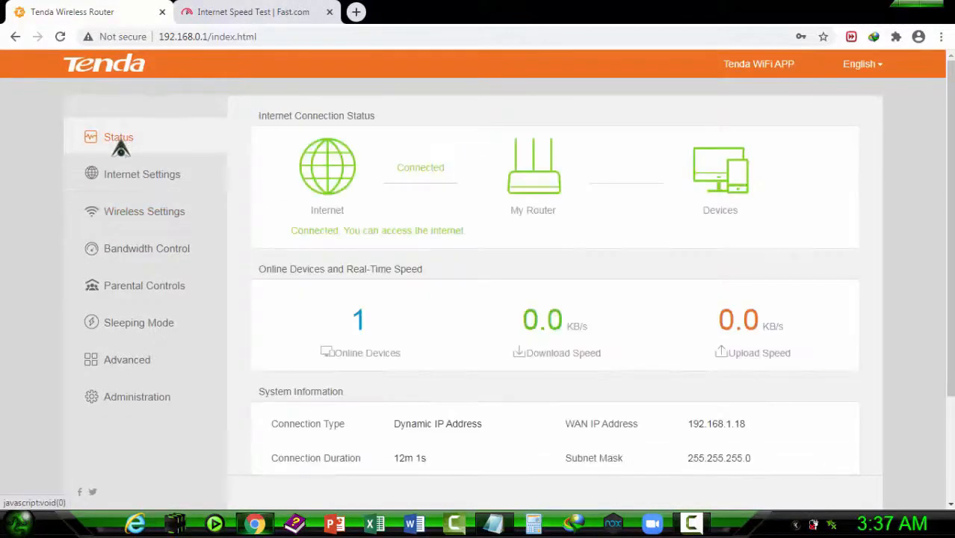
click(144, 183)
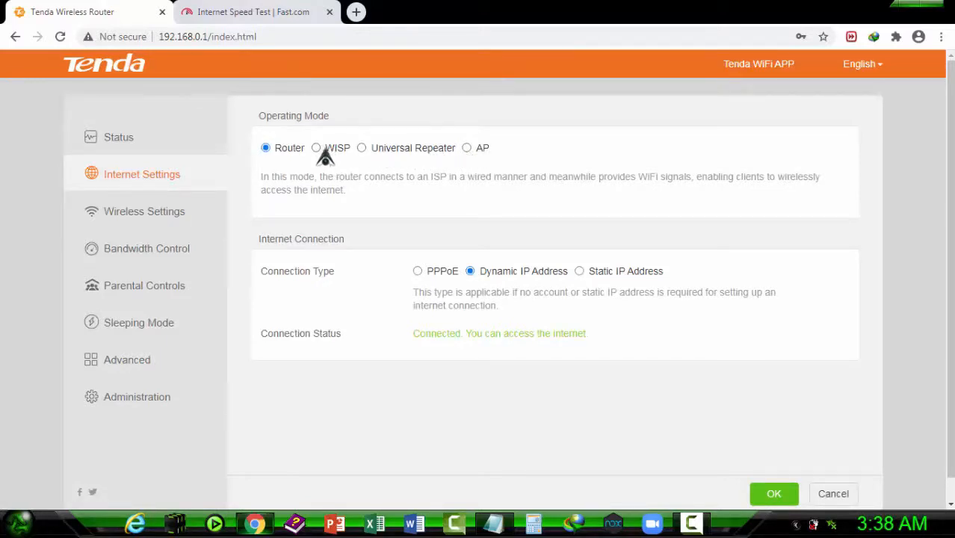
click(149, 218)
scroll(203, 230, down, 2)
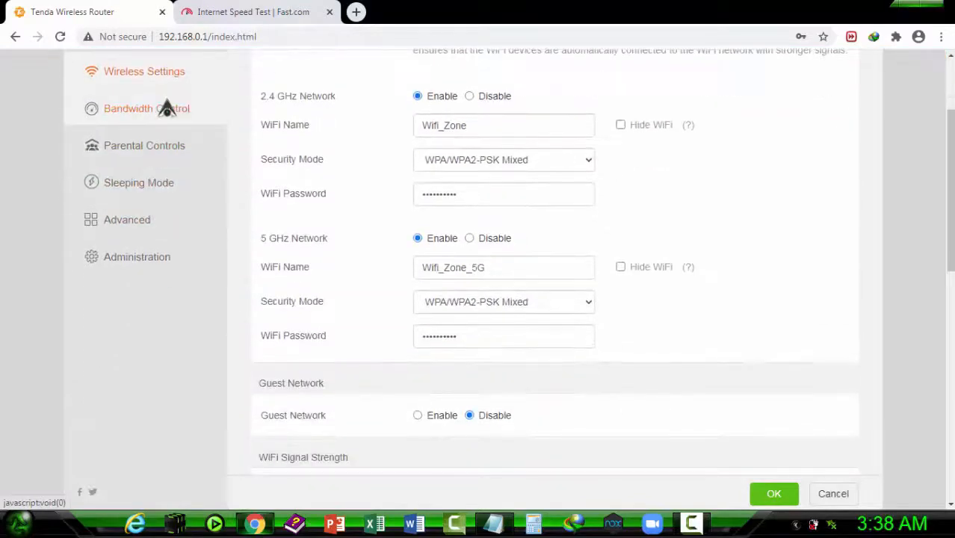
click(166, 108)
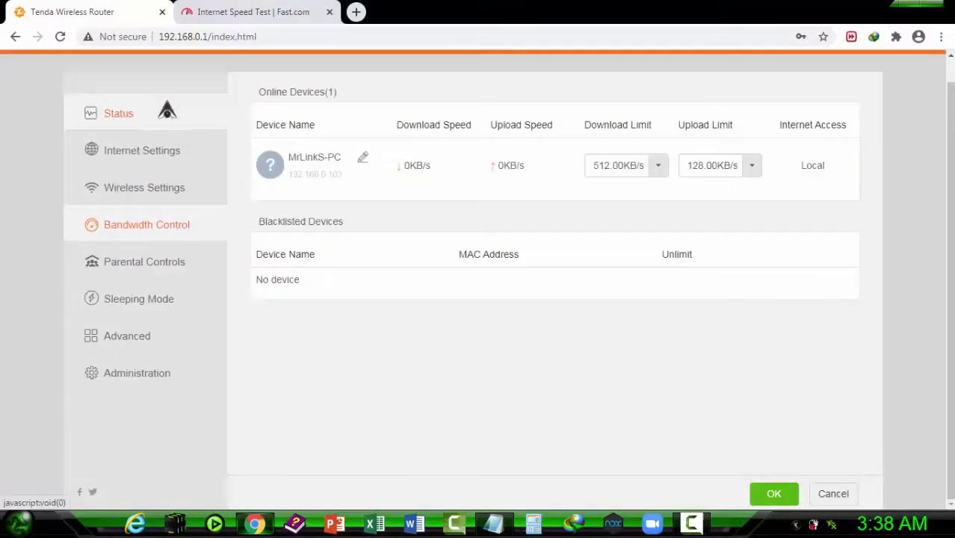
click(151, 259)
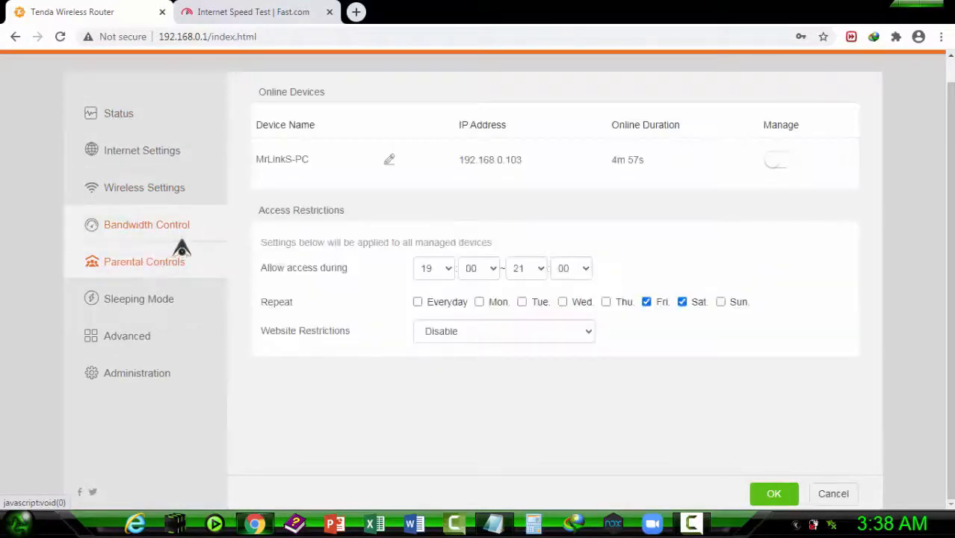
click(160, 300)
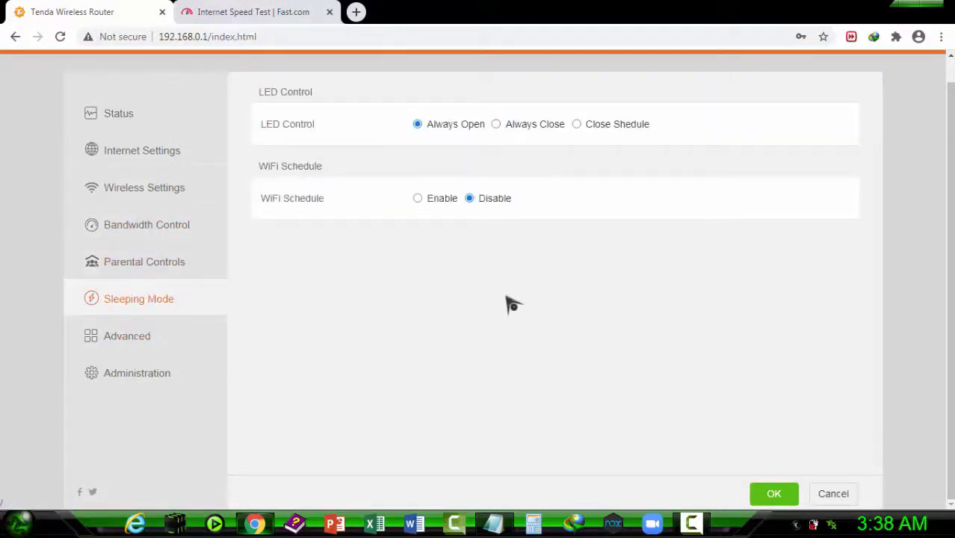
scroll(512, 305, up, 1)
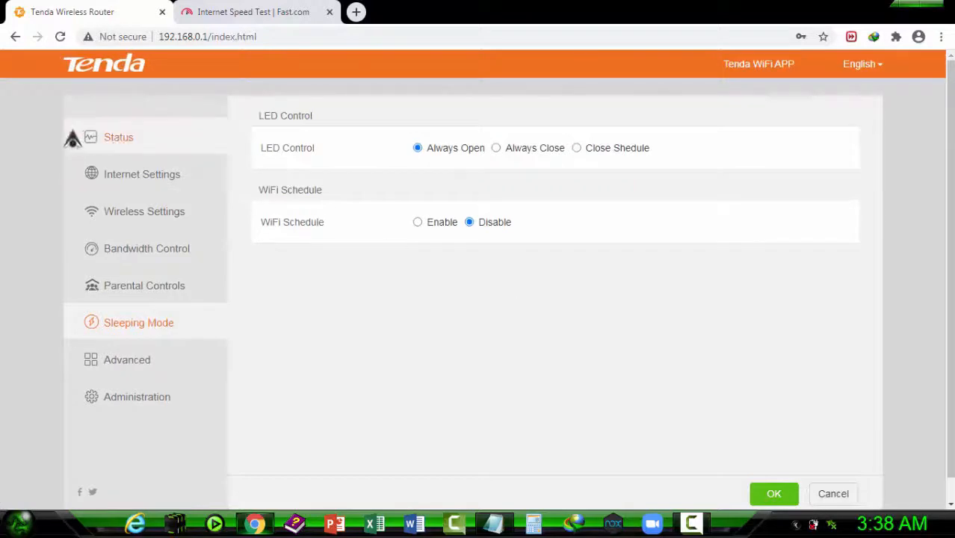
click(118, 141)
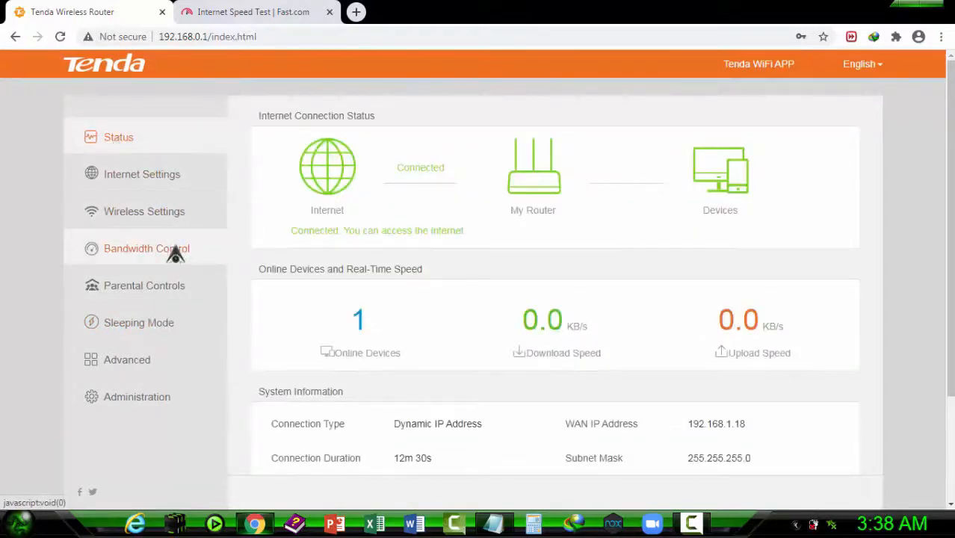
Step: Show Bandwidth Control and check the Download Limit choices, keeping the PC at 512/128 KB/s
click(176, 254)
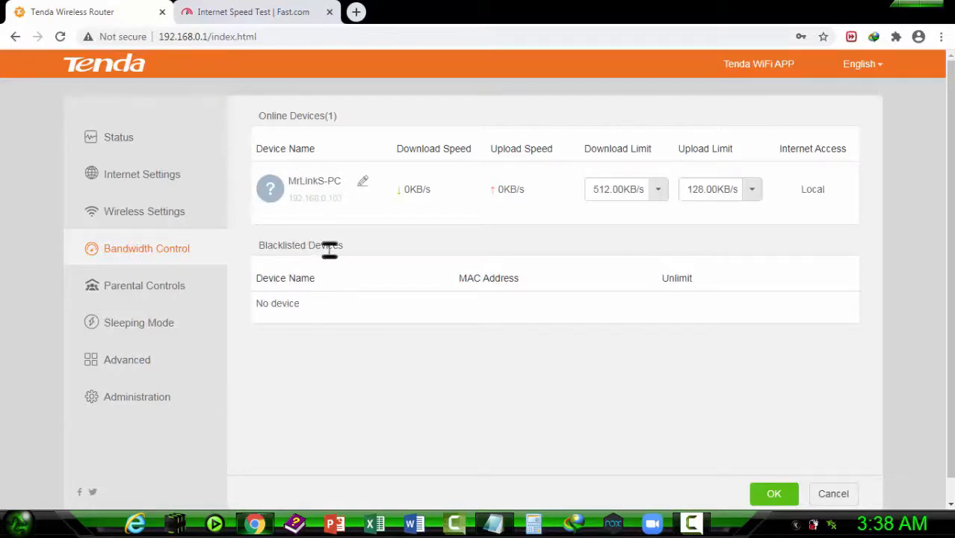
click(657, 194)
click(657, 195)
Step: Review the Parental Controls, Bandwidth Control, Internet Settings and Wireless Settings pages
scroll(194, 273, down, 1)
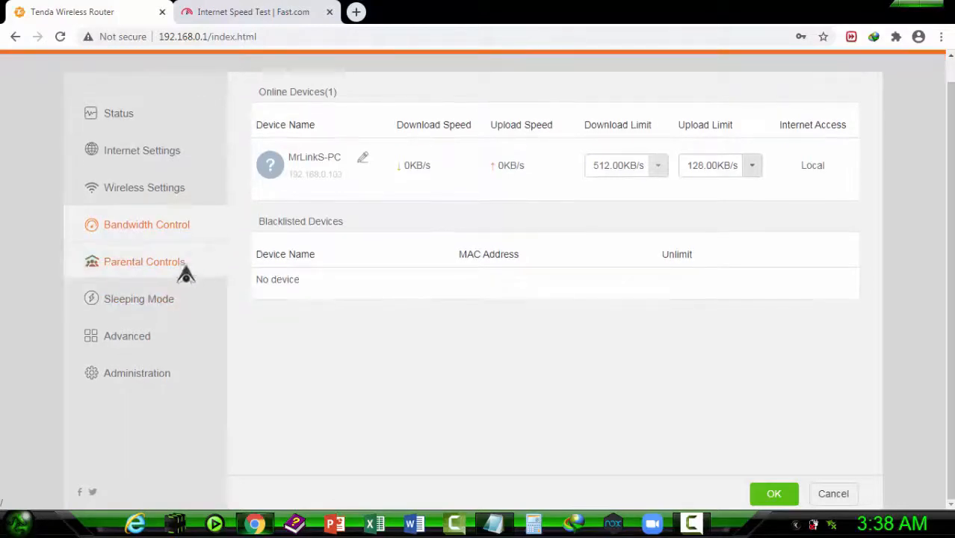
click(150, 262)
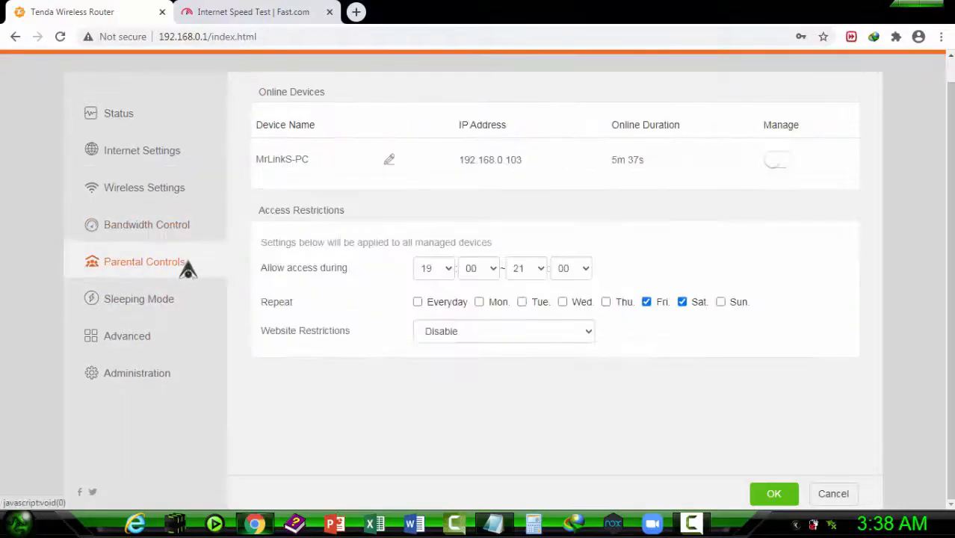
click(169, 228)
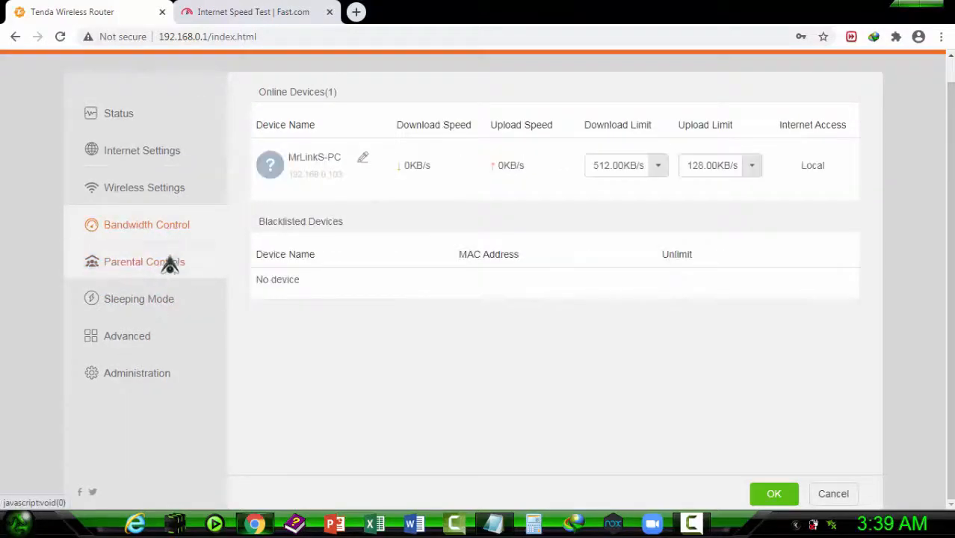
click(165, 157)
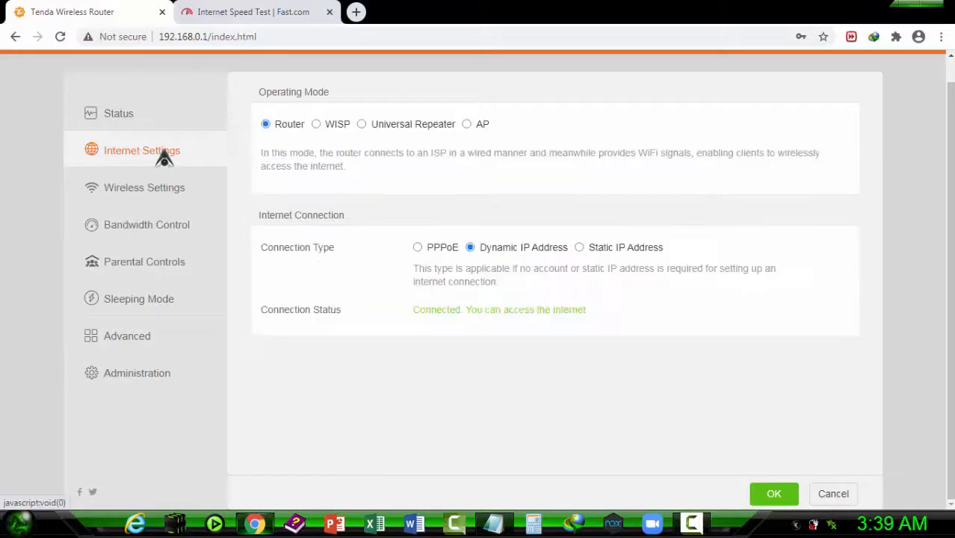
click(181, 199)
click(171, 225)
click(165, 267)
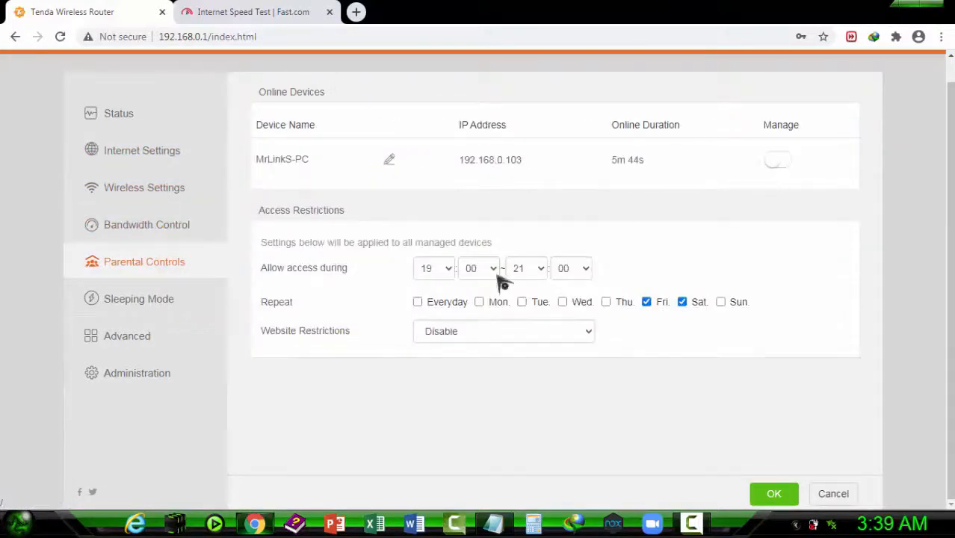
Step: Look over Sleeping Mode and Advanced, then bring up the Administration page
click(128, 296)
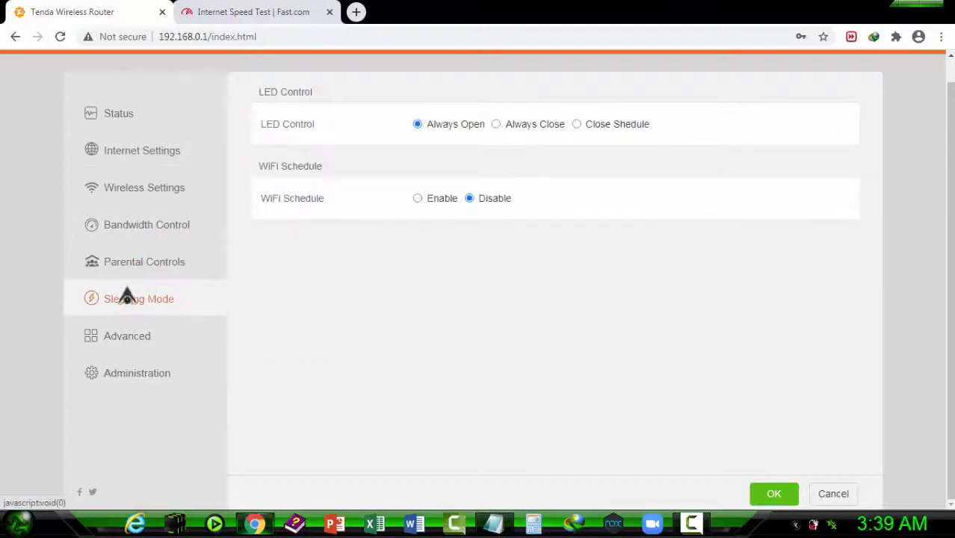
click(139, 340)
scroll(660, 288, down, 3)
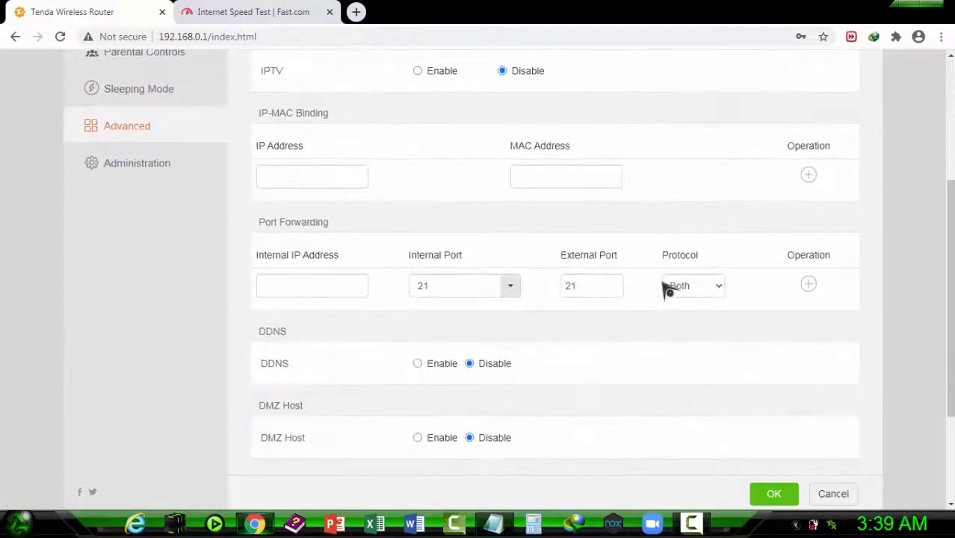
scroll(665, 290, up, 1)
click(135, 303)
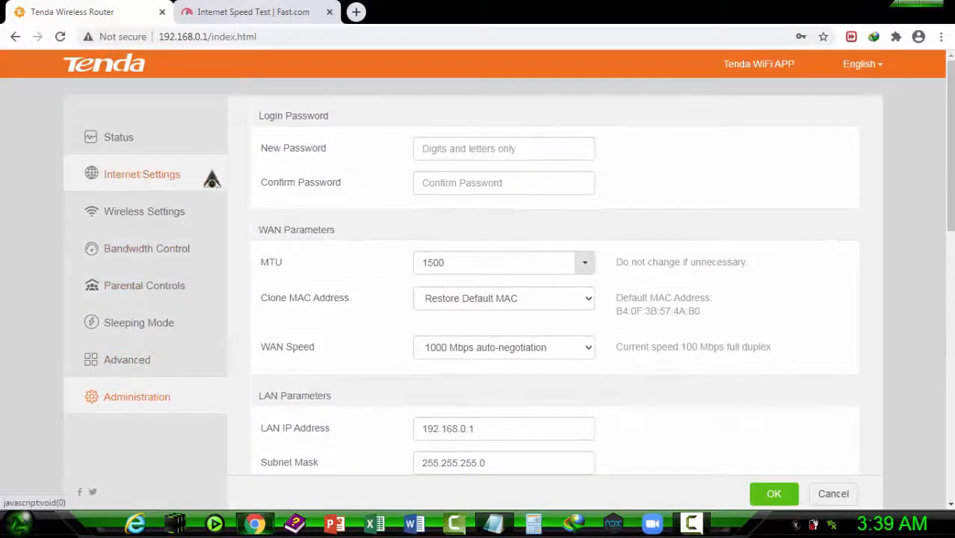
Step: Close the stray tendacn.com tab and save the Administration settings with OK
click(126, 71)
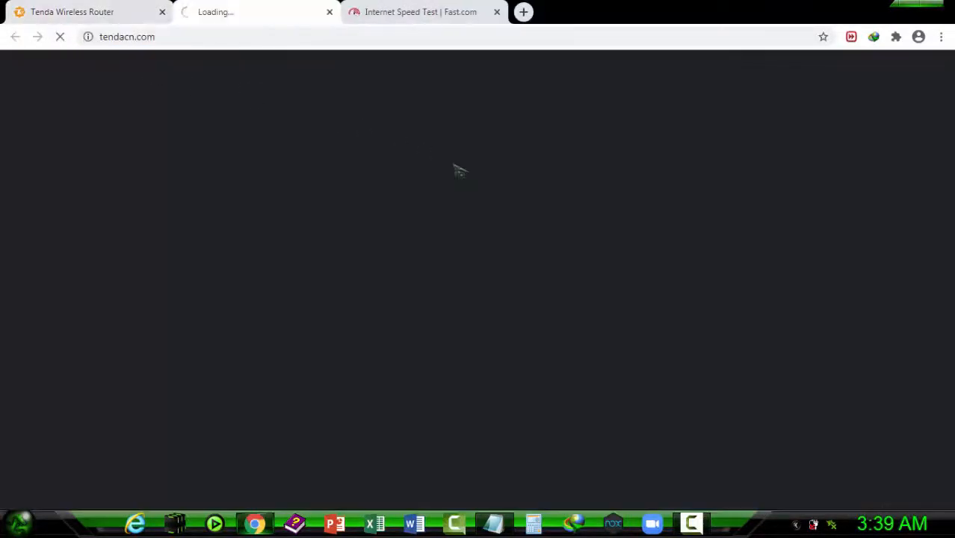
click(329, 12)
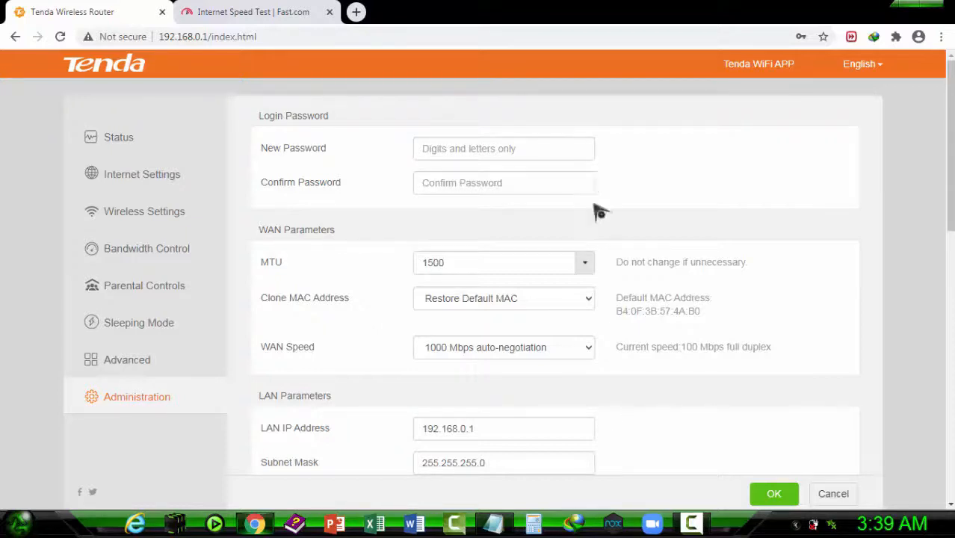
scroll(644, 256, down, 8)
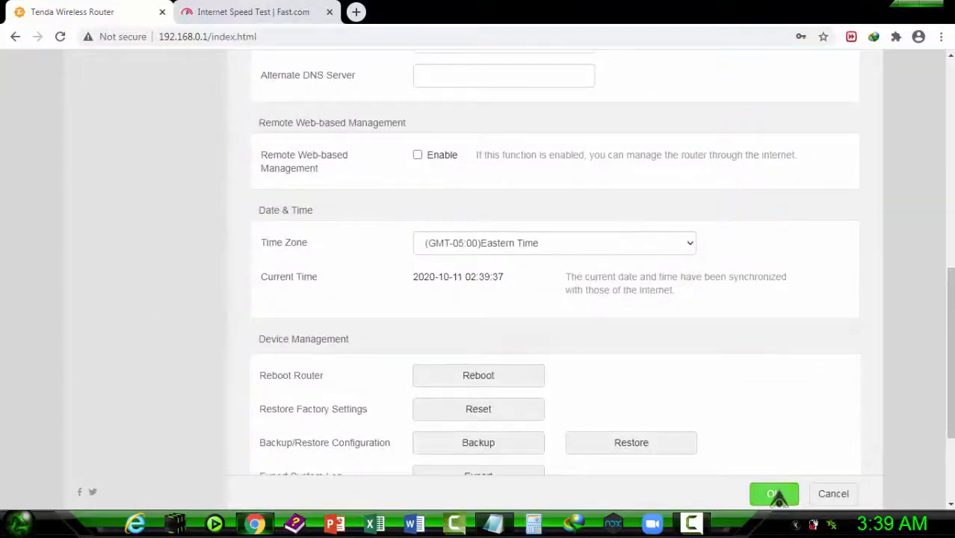
click(774, 493)
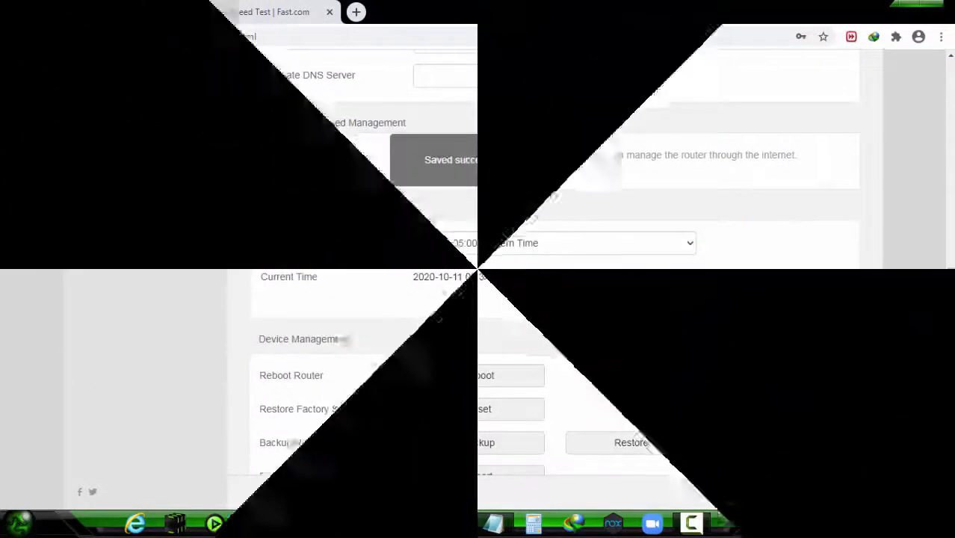